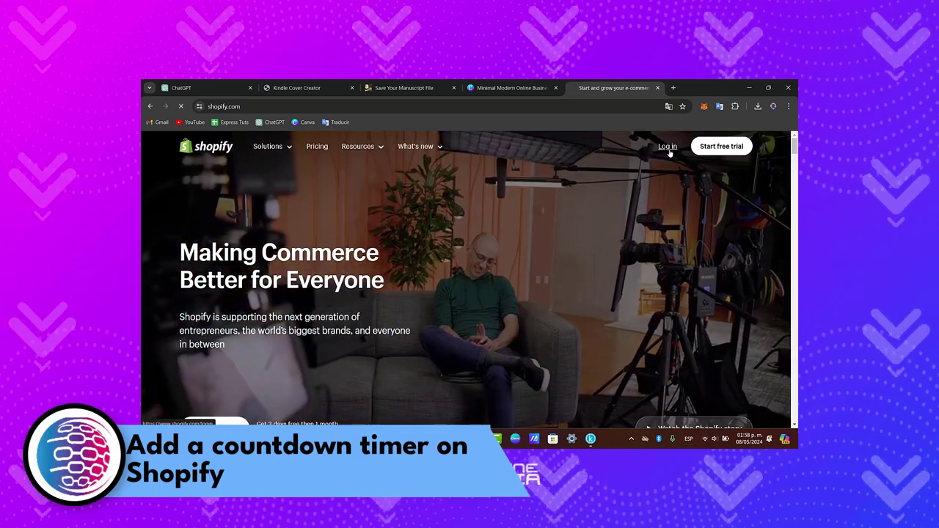
Step: Log in to Shopify to reach the Flame store's admin Home
{"action": "left_click", "coordinate": [668, 148]}
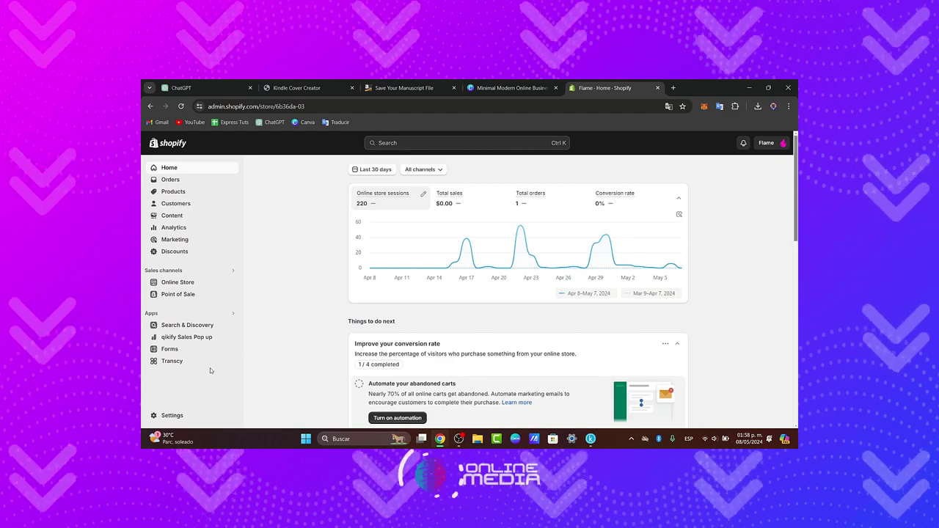
Step: View the Flame storefront in a new tab, then return to the admin tab
{"action": "left_click", "coordinate": [233, 284]}
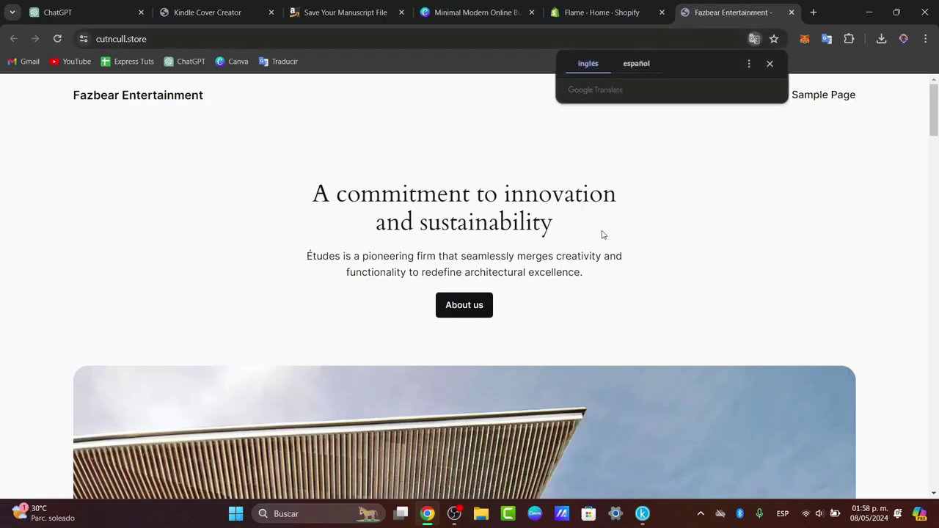
{"action": "left_click", "coordinate": [771, 64]}
{"action": "key", "text": "ctrl+shift+Tab"}
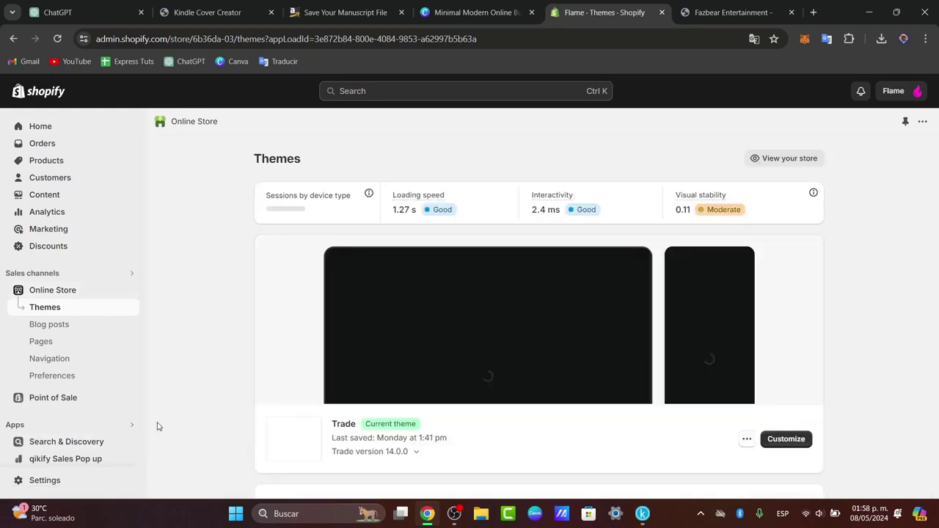
{"action": "scroll", "coordinate": [629, 377], "scroll_direction": "down", "scroll_amount": 1}
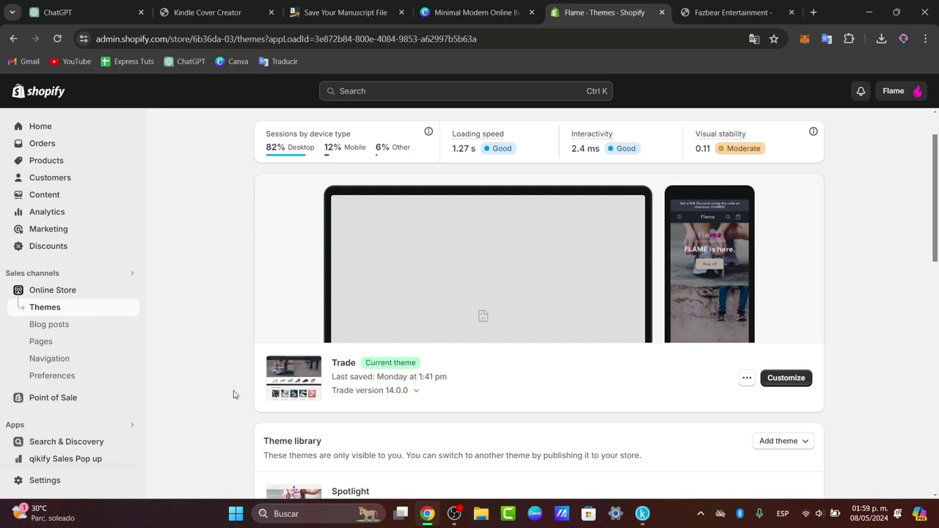
{"action": "scroll", "coordinate": [130, 411], "scroll_direction": "down", "scroll_amount": 2}
Step: Search the store's installed apps for 'countdown'
{"action": "left_click", "coordinate": [56, 380]}
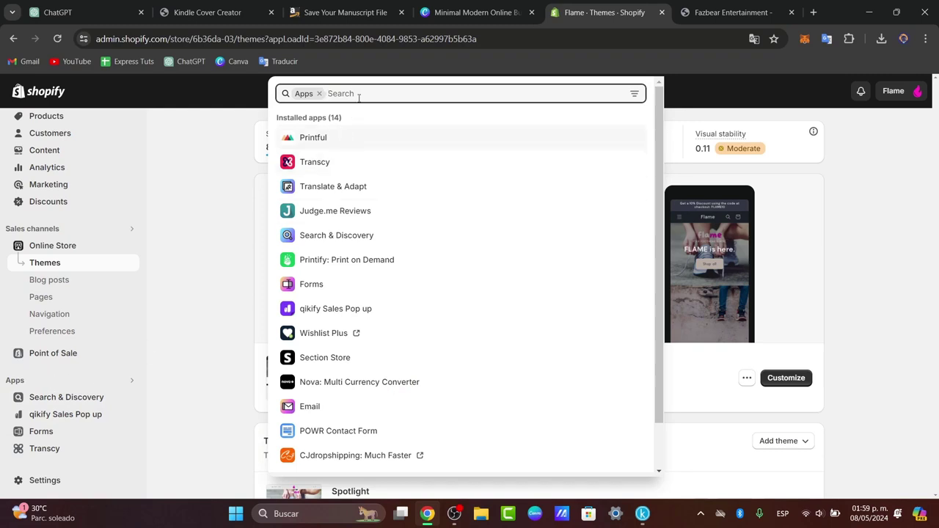
{"action": "type", "text": "count"}
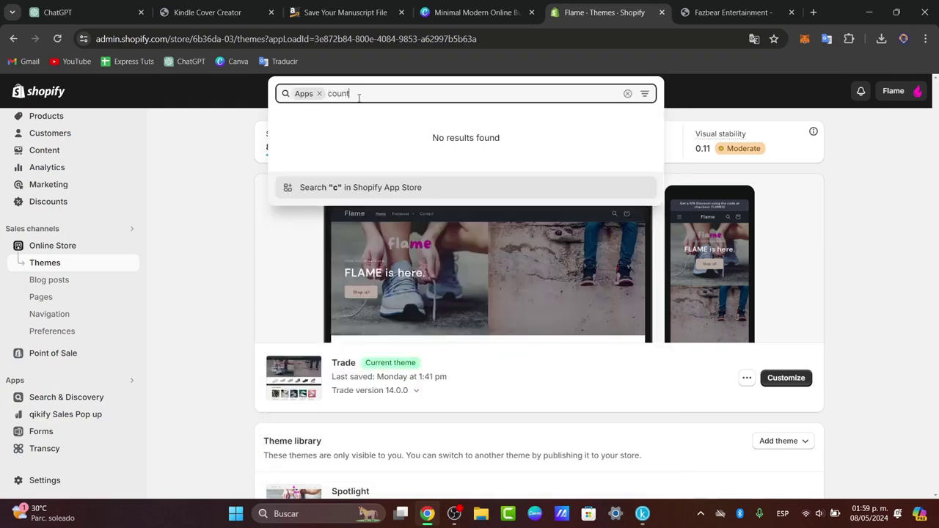
{"action": "type", "text": "down"}
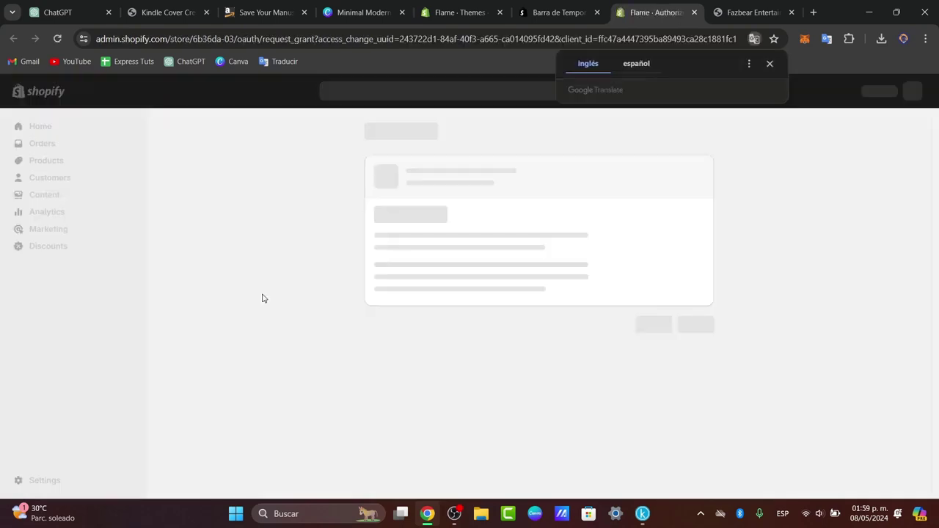
Step: Dismiss the translation prompt and install the TicTac app
{"action": "left_click", "coordinate": [770, 64]}
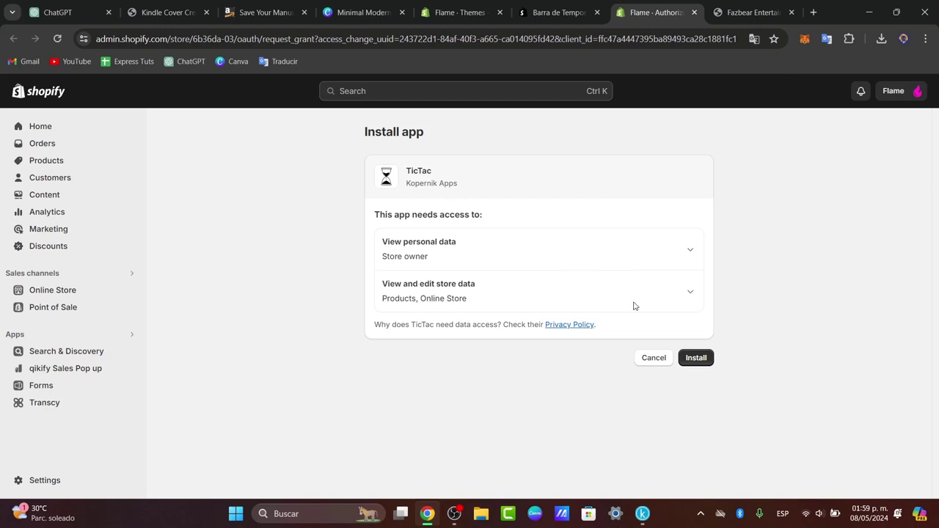
{"action": "left_click", "coordinate": [700, 360]}
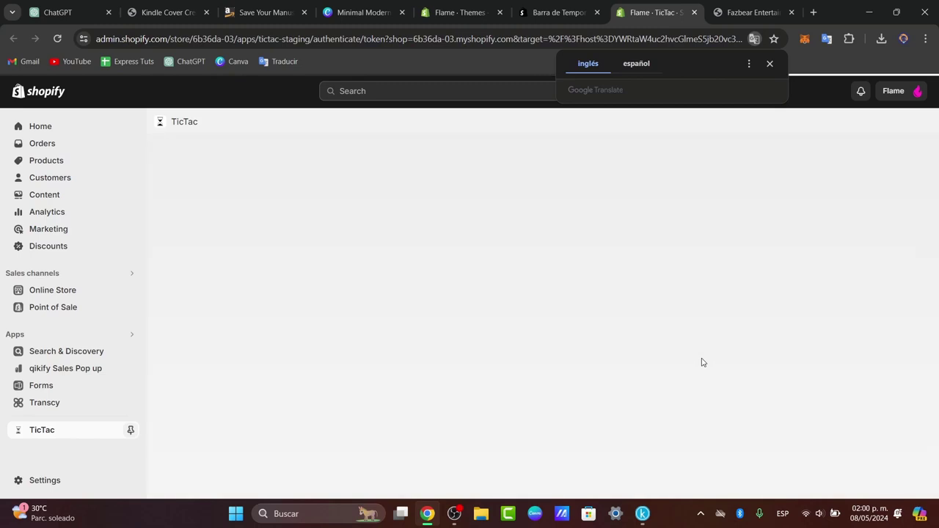
Step: Pin TicTac to the admin sidebar and read its activation instructions
{"action": "left_click", "coordinate": [770, 64]}
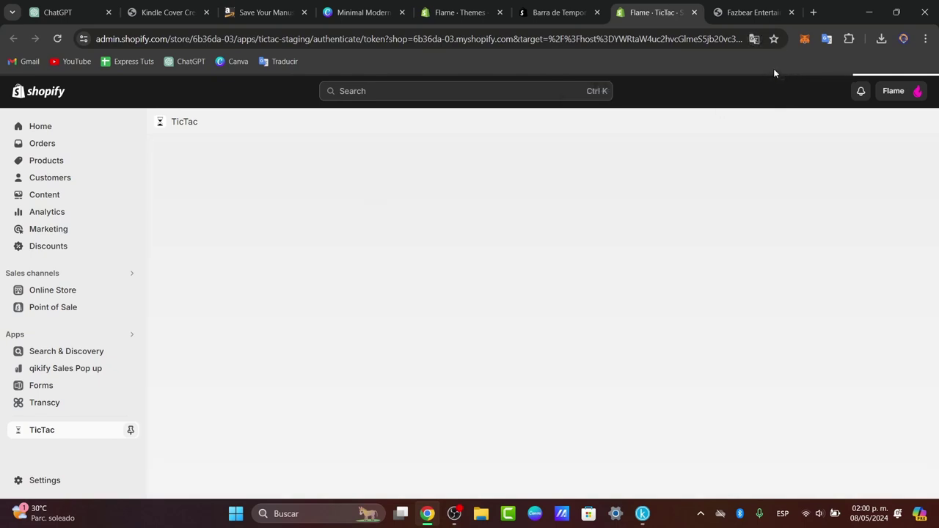
{"action": "mouse_move", "coordinate": [752, 12]}
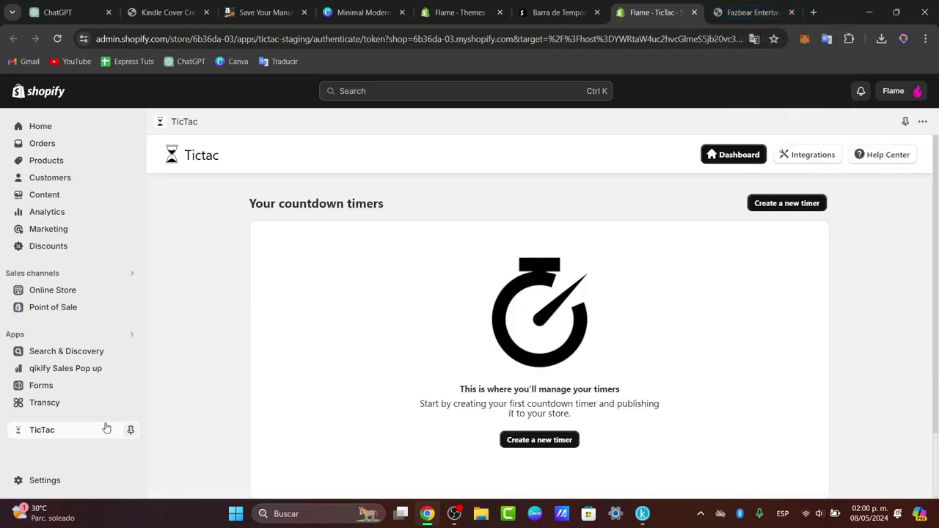
{"action": "left_click", "coordinate": [130, 430]}
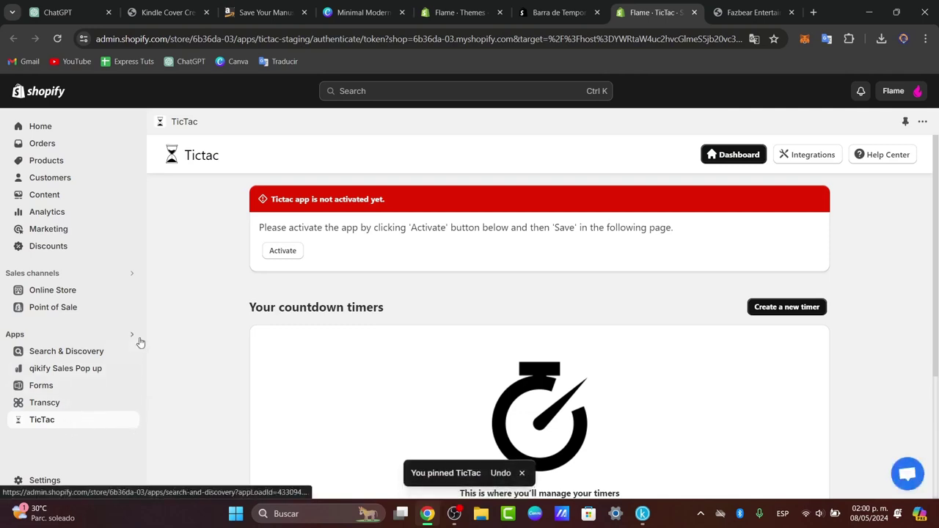
{"action": "left_click_drag", "start_coordinate": [326, 228], "coordinate": [674, 231]}
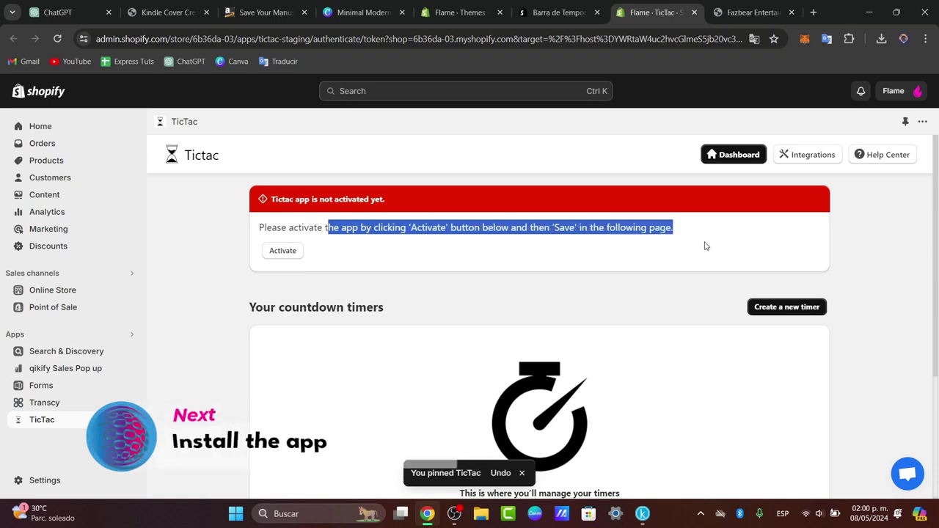
{"action": "scroll", "coordinate": [704, 245], "scroll_direction": "down", "scroll_amount": 3}
{"action": "scroll", "coordinate": [470, 213], "scroll_direction": "up", "scroll_amount": 3}
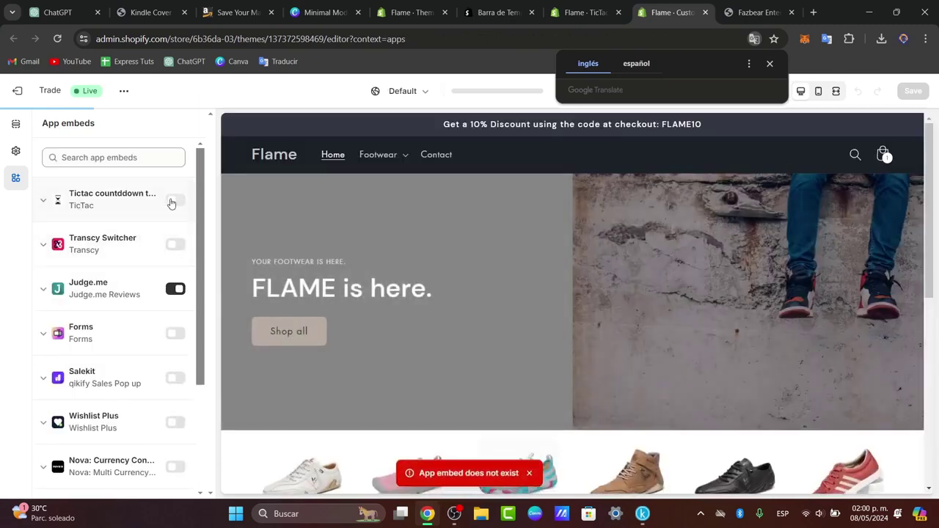
Step: Switch on the Tictac countdown, Transcy Switcher, Forms and Salekit embeds, then save
{"action": "left_click", "coordinate": [175, 201]}
{"action": "left_click", "coordinate": [176, 245]}
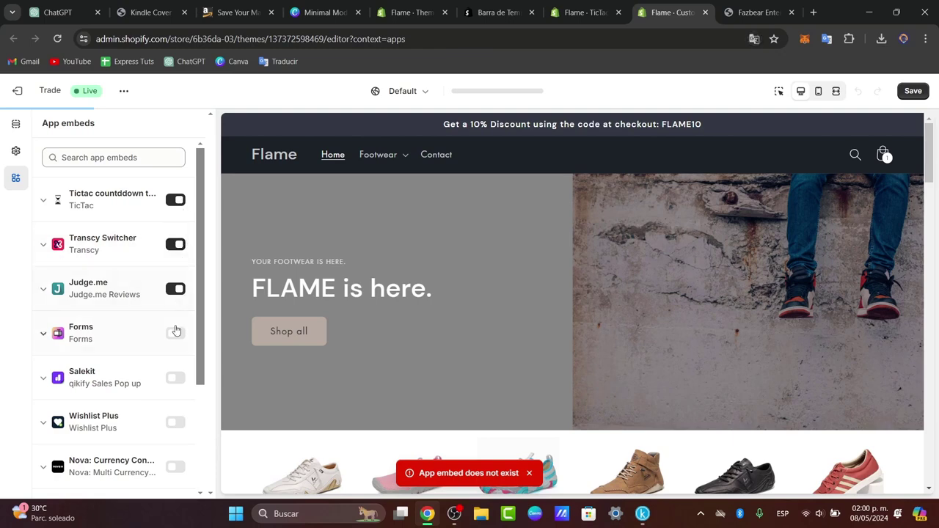
{"action": "left_click", "coordinate": [176, 334]}
{"action": "left_click", "coordinate": [176, 378]}
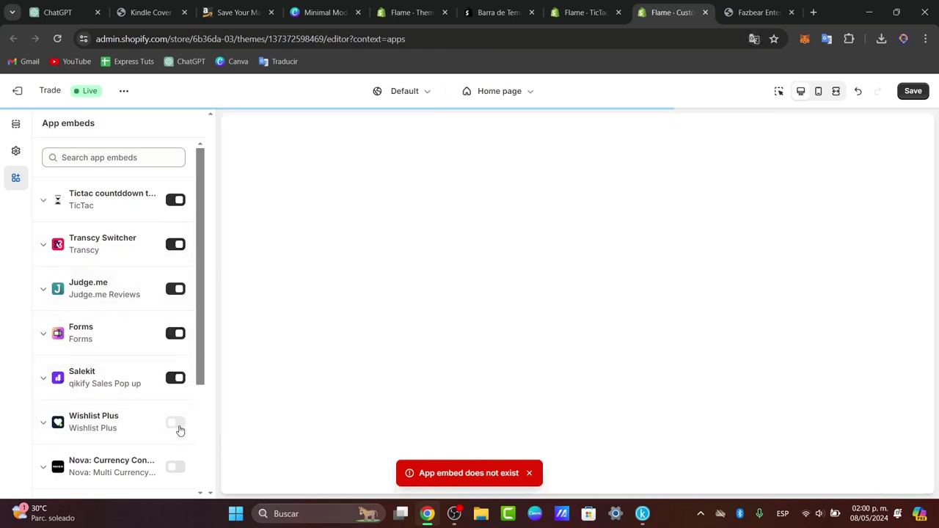
{"action": "scroll", "coordinate": [182, 422], "scroll_direction": "down", "scroll_amount": 1}
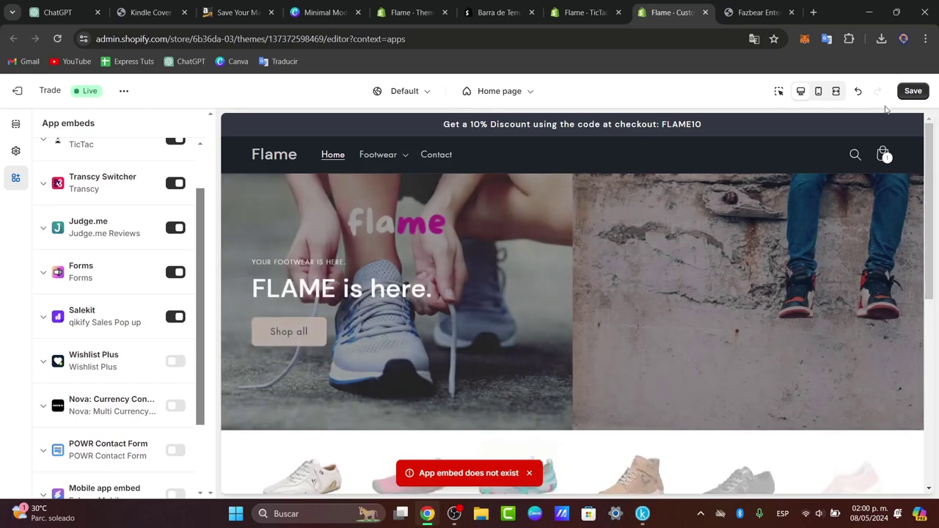
{"action": "left_click", "coordinate": [915, 96]}
{"action": "scroll", "coordinate": [187, 367], "scroll_direction": "down", "scroll_amount": 2}
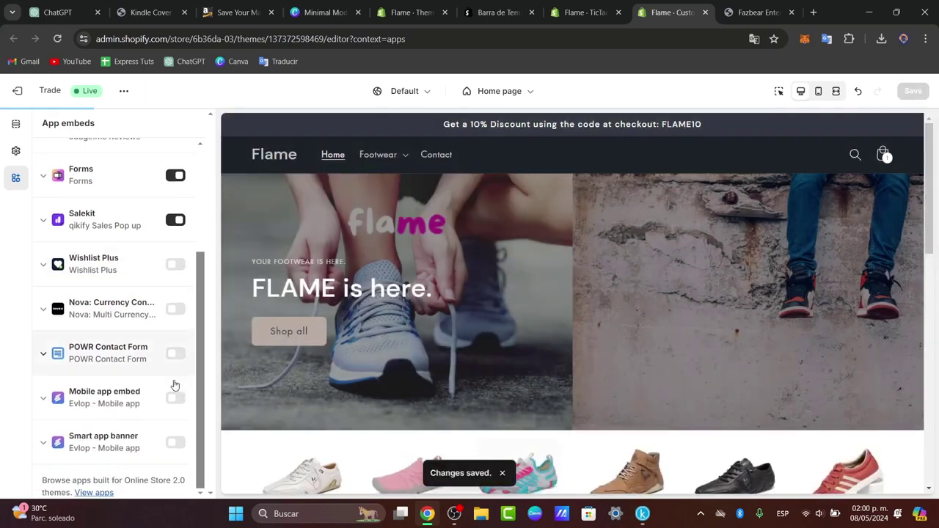
Step: Return to the TicTac app and start creating a new countdown timer
{"action": "left_click", "coordinate": [581, 6]}
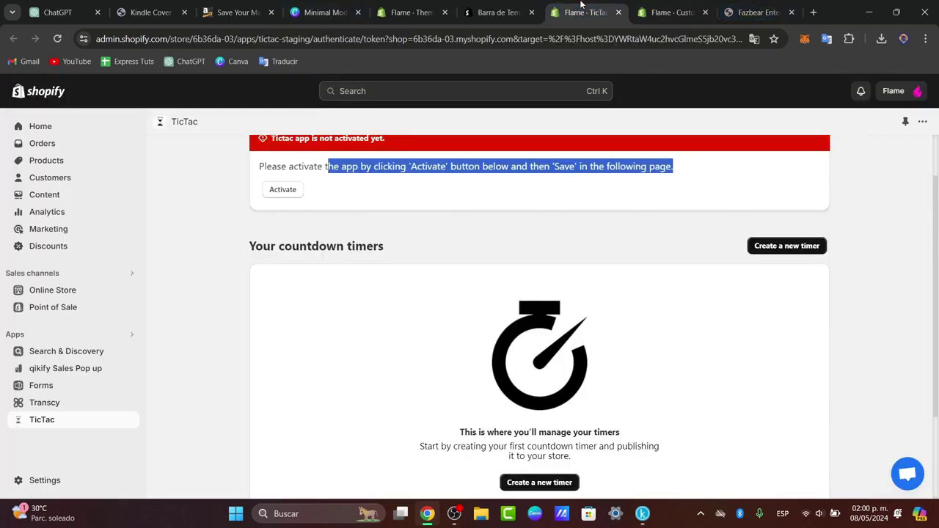
{"action": "scroll", "coordinate": [920, 323], "scroll_direction": "down", "scroll_amount": 1}
{"action": "scroll", "coordinate": [880, 312], "scroll_direction": "up", "scroll_amount": 1}
{"action": "scroll", "coordinate": [876, 306], "scroll_direction": "up", "scroll_amount": 1}
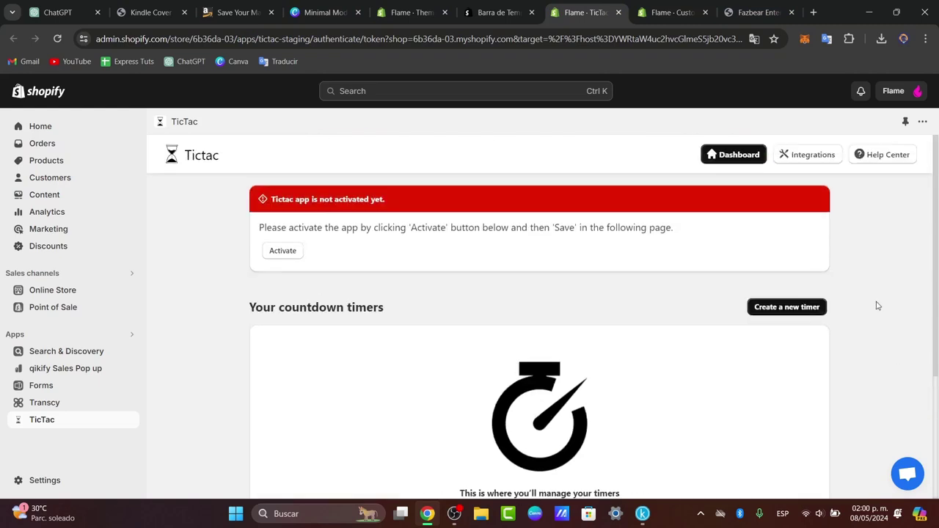
{"action": "left_click", "coordinate": [807, 307]}
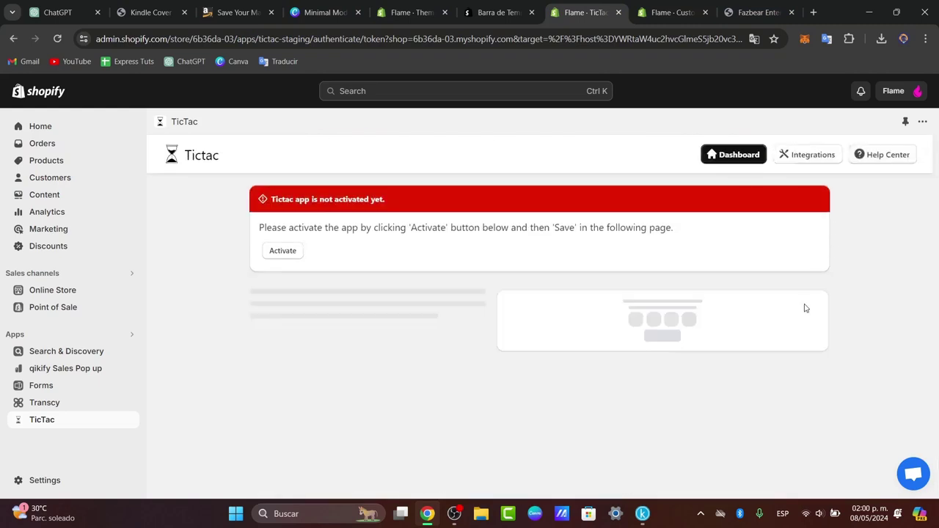
{"action": "scroll", "coordinate": [829, 343], "scroll_direction": "down", "scroll_amount": 1}
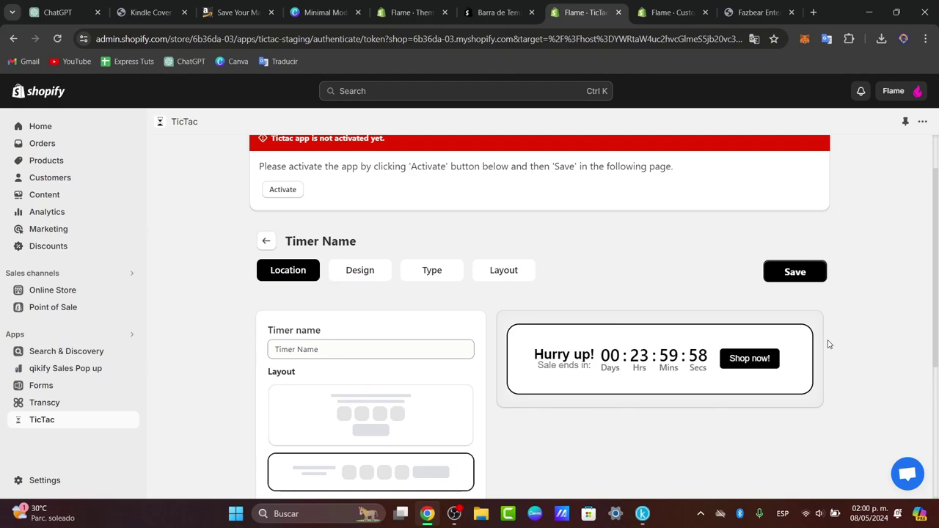
{"action": "scroll", "coordinate": [828, 342], "scroll_direction": "down", "scroll_amount": 1}
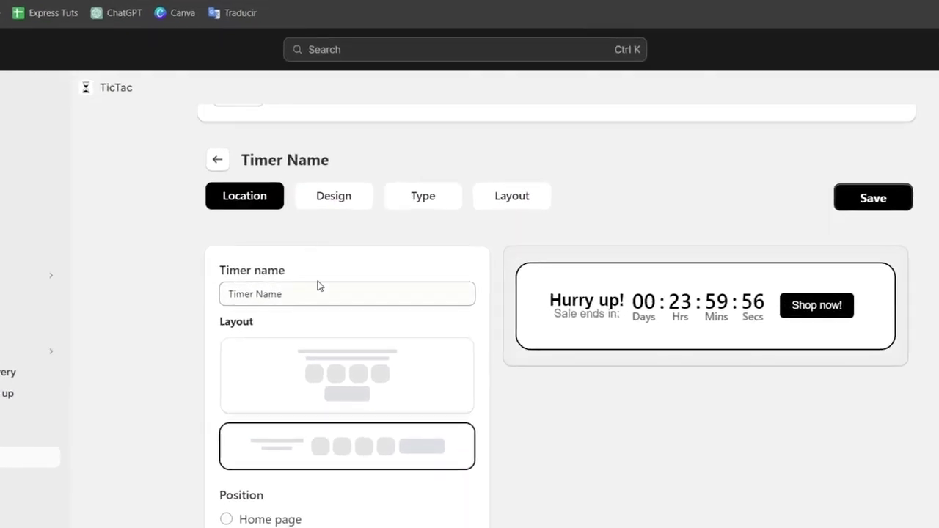
{"action": "scroll", "coordinate": [329, 360], "scroll_direction": "down", "scroll_amount": 2}
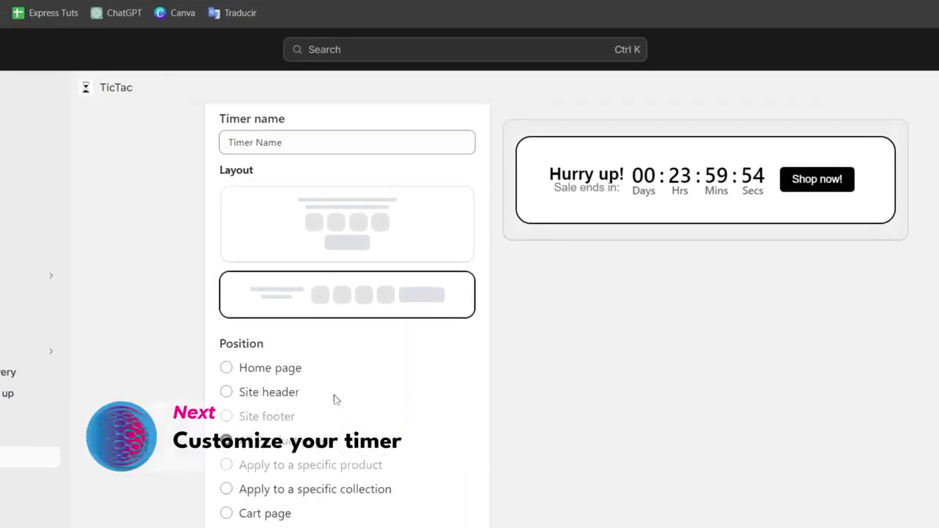
{"action": "scroll", "coordinate": [398, 477], "scroll_direction": "down", "scroll_amount": 1}
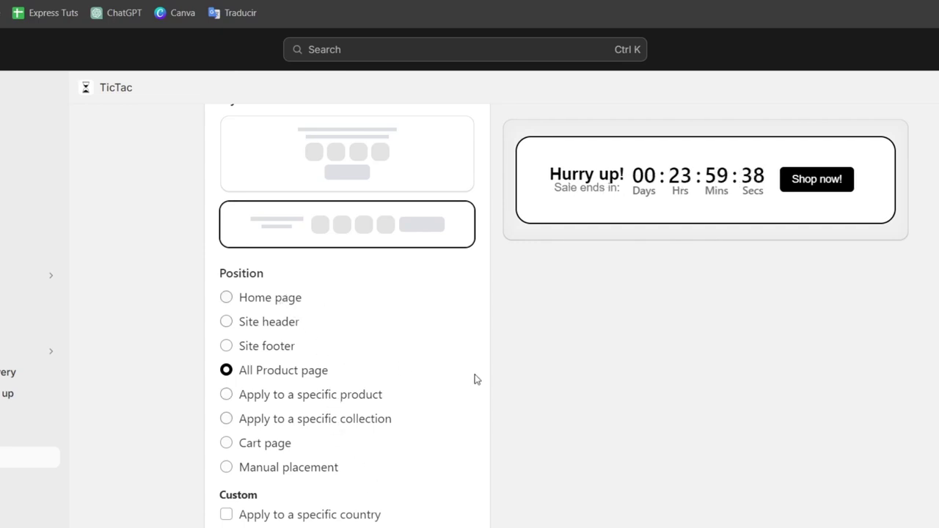
{"action": "scroll", "coordinate": [377, 430], "scroll_direction": "up", "scroll_amount": 1}
{"action": "scroll", "coordinate": [408, 452], "scroll_direction": "up", "scroll_amount": 1}
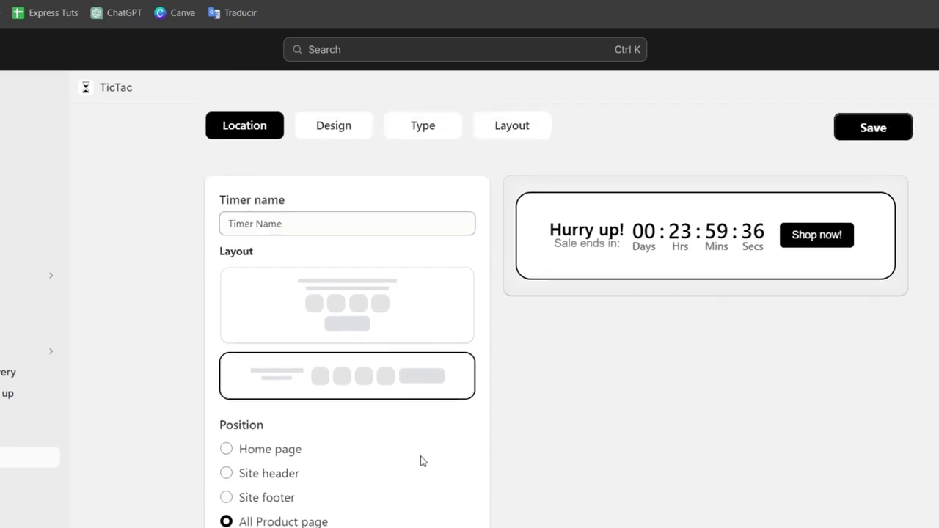
Step: Name the timer '10 DISCOUNT' and choose the stacked layout
{"action": "triple_click", "coordinate": [338, 225]}
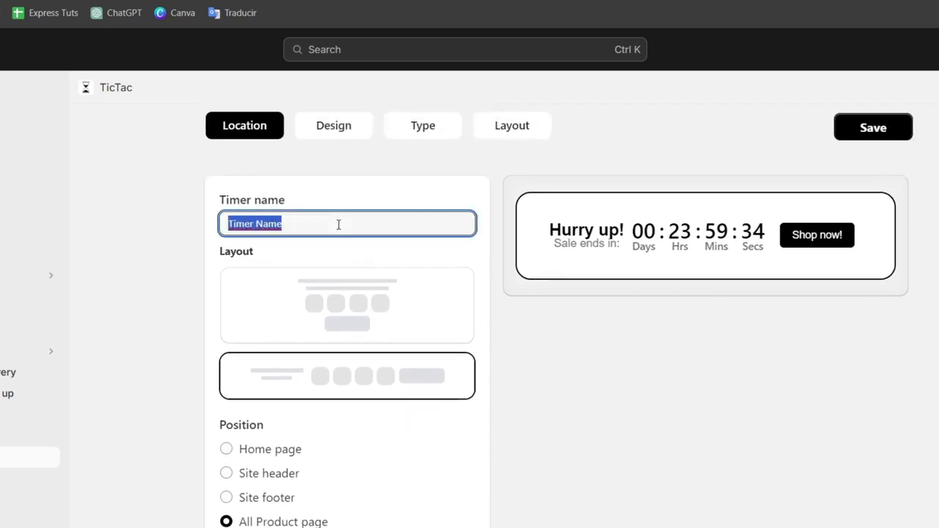
{"action": "type", "text": "Hy"}
{"action": "key", "text": "BackSpace"}
{"action": "key", "text": "BackSpace"}
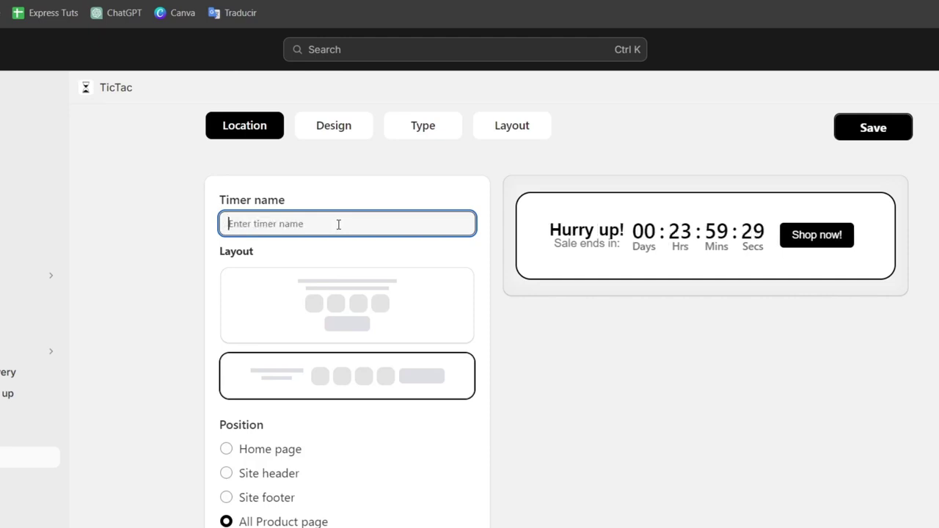
{"action": "type", "text": "1"}
{"action": "key", "text": "BackSpace"}
{"action": "type", "text": "10 DI"}
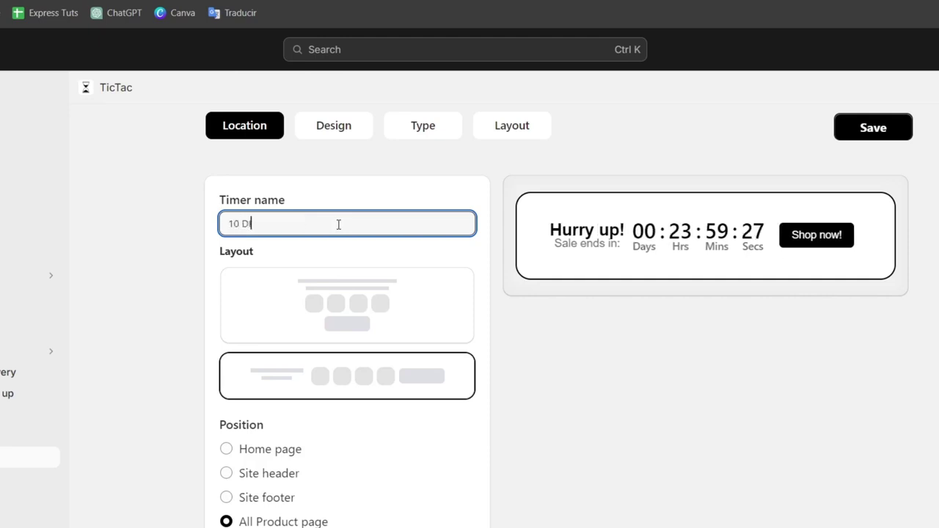
{"action": "type", "text": "SCOUNT"}
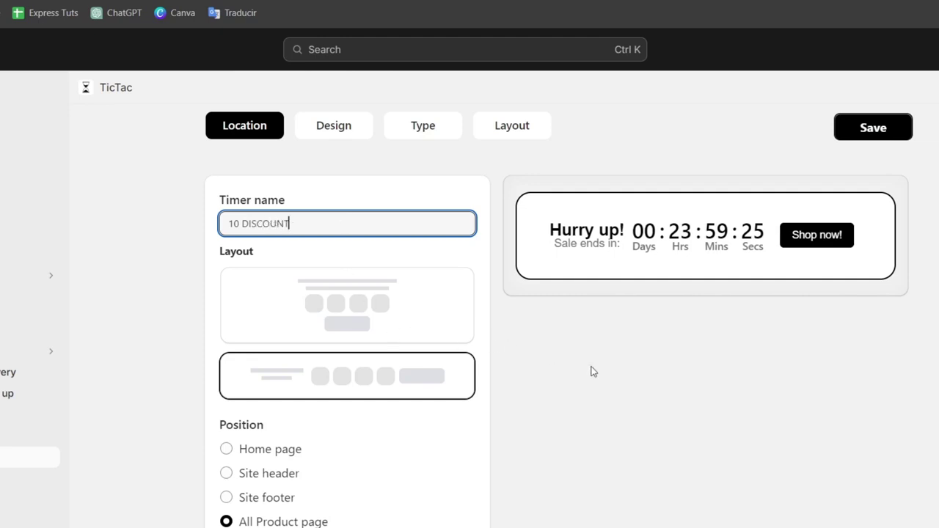
{"action": "left_click", "coordinate": [387, 323]}
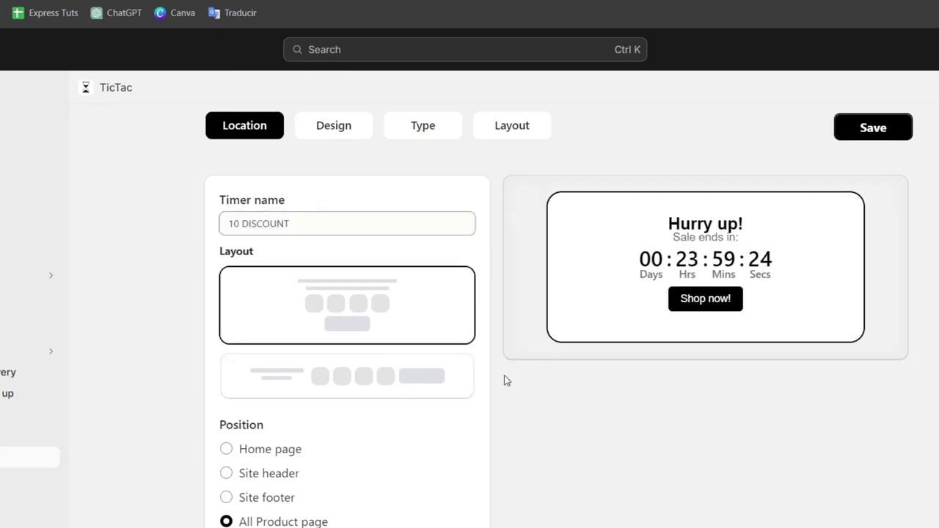
{"action": "scroll", "coordinate": [433, 385], "scroll_direction": "down", "scroll_amount": 2}
{"action": "scroll", "coordinate": [380, 389], "scroll_direction": "down", "scroll_amount": 2}
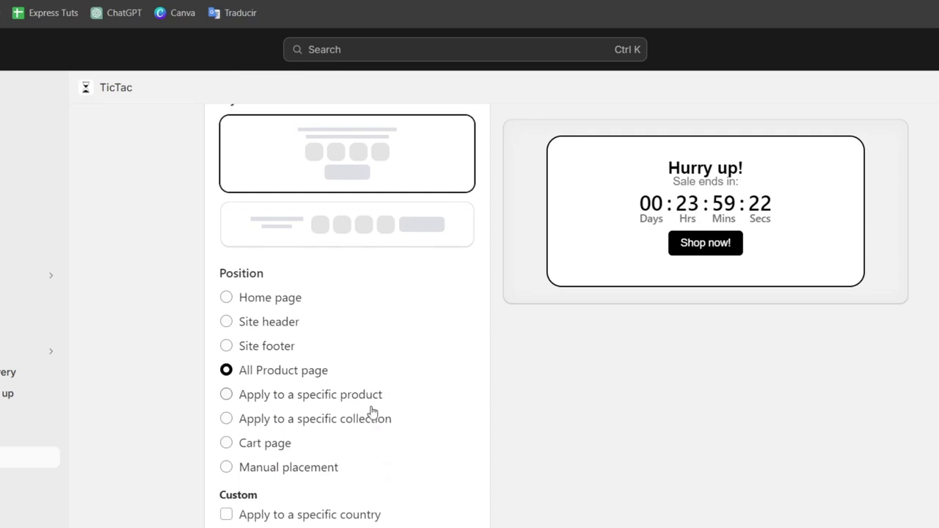
{"action": "scroll", "coordinate": [353, 403], "scroll_direction": "up", "scroll_amount": 5}
Step: Preview the Fresh sky, Bright morning and Autumn vibes design templates
{"action": "left_click", "coordinate": [335, 344]}
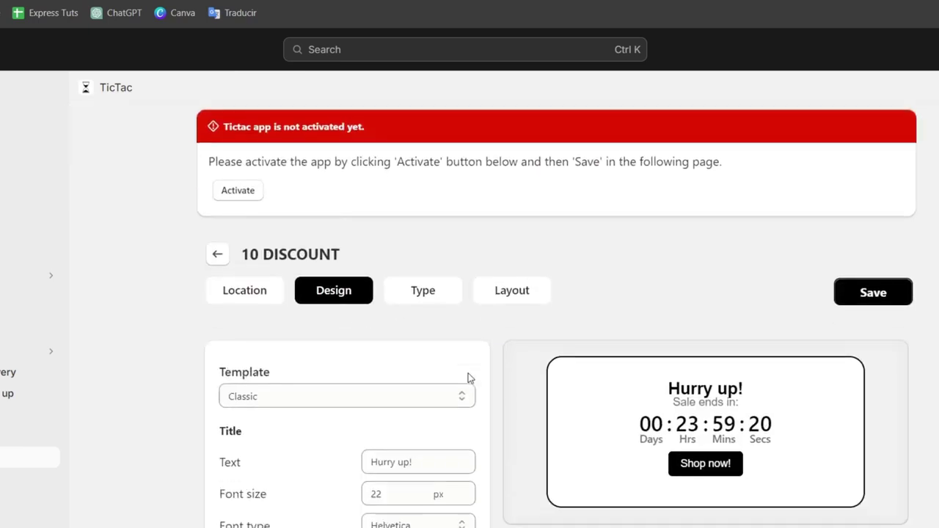
{"action": "scroll", "coordinate": [470, 378], "scroll_direction": "down", "scroll_amount": 2}
{"action": "left_click", "coordinate": [357, 232]}
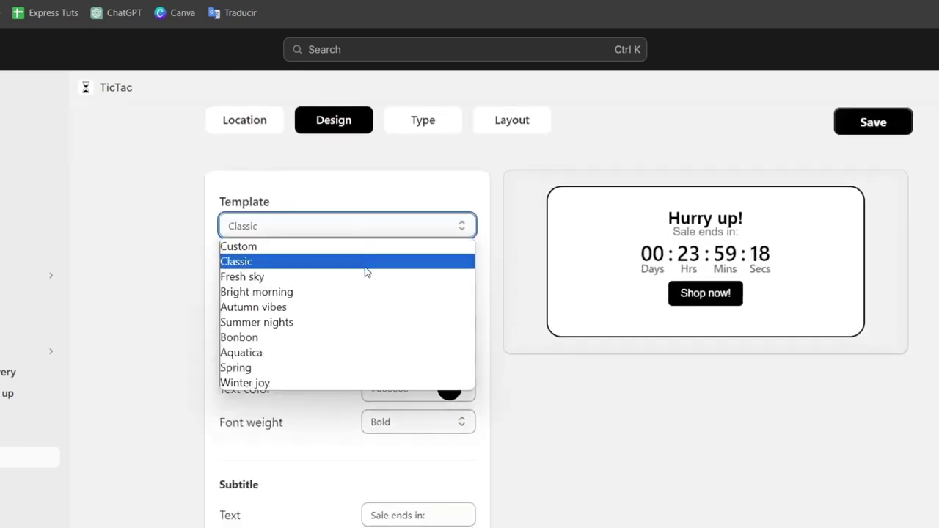
{"action": "left_click", "coordinate": [367, 276]}
{"action": "left_click", "coordinate": [378, 232]}
{"action": "left_click", "coordinate": [374, 293]}
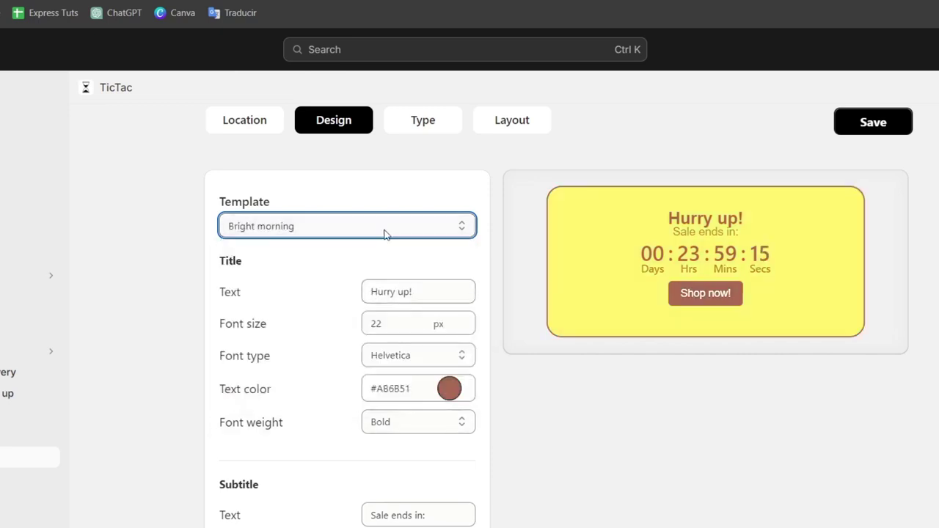
{"action": "left_click", "coordinate": [384, 234]}
{"action": "left_click", "coordinate": [384, 309]}
Step: Preview the Summer nights, Bonbon, Spring and Winter joy templates
{"action": "left_click", "coordinate": [384, 233]}
{"action": "left_click", "coordinate": [376, 322]}
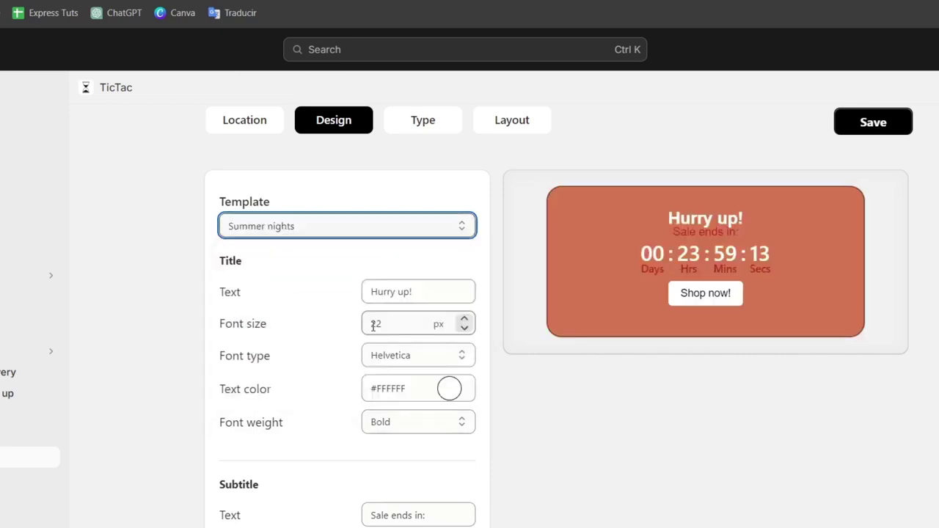
{"action": "left_click", "coordinate": [384, 226]}
{"action": "left_click", "coordinate": [357, 335]}
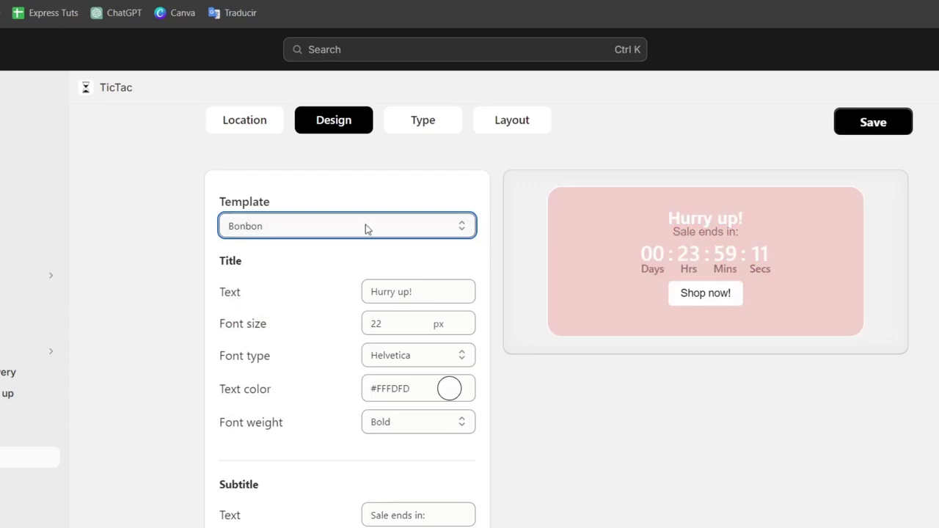
{"action": "left_click", "coordinate": [367, 229]}
{"action": "left_click", "coordinate": [369, 372]}
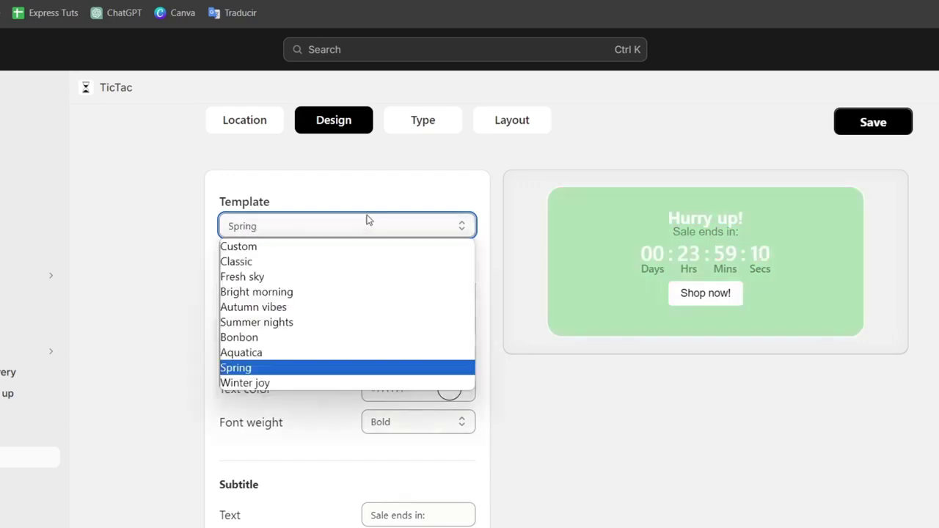
{"action": "left_click", "coordinate": [334, 382]}
{"action": "left_click", "coordinate": [345, 226]}
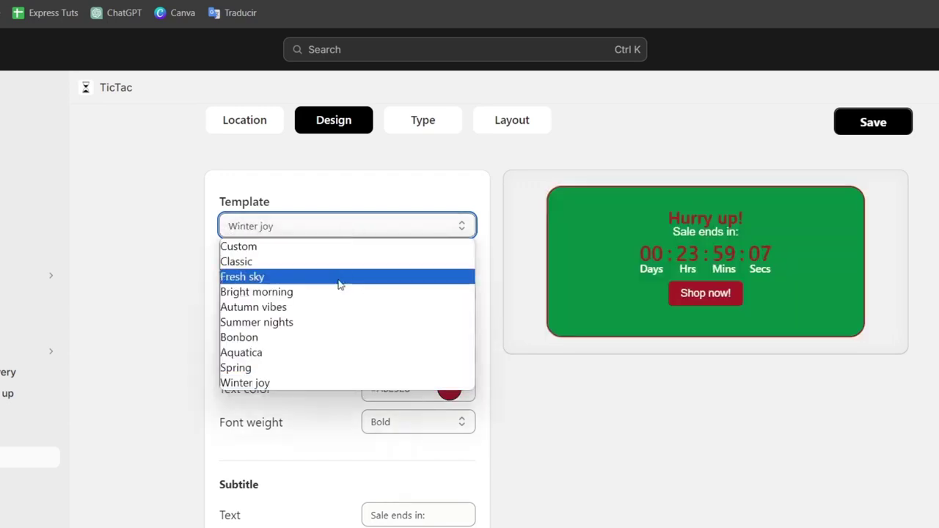
Step: Settle on the Bonbon template and retitle the timer 'Get everything at 10% Discount'
{"action": "left_click", "coordinate": [330, 307]}
{"action": "left_click", "coordinate": [364, 233]}
{"action": "left_click", "coordinate": [330, 338]}
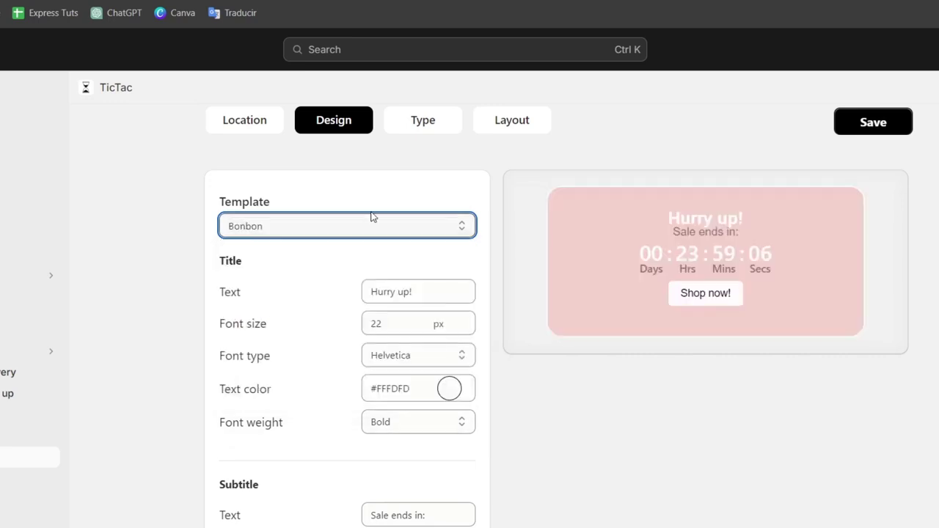
{"action": "left_click", "coordinate": [419, 296]}
{"action": "triple_click", "coordinate": [432, 292]}
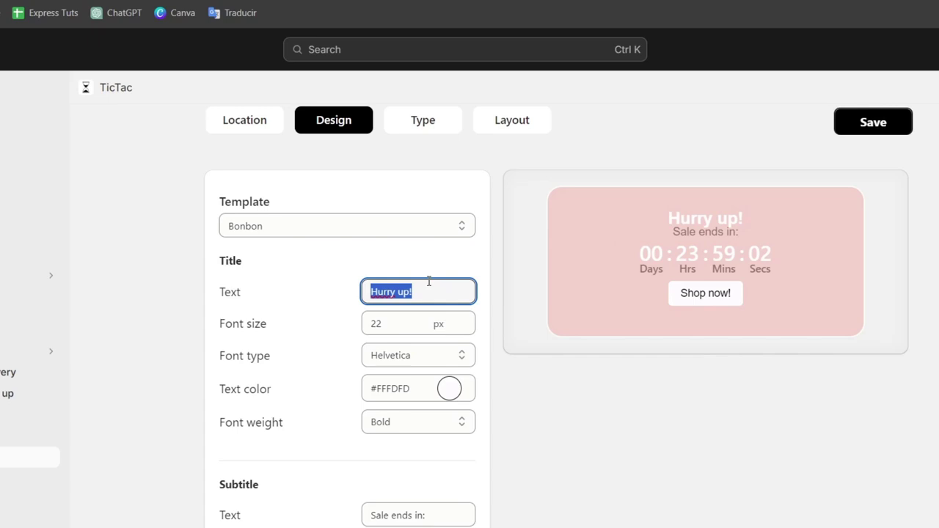
{"action": "type", "text": "gET"}
{"action": "key", "text": "BackSpace"}
{"action": "key", "text": "BackSpace"}
{"action": "key", "text": "BackSpace"}
{"action": "type", "text": "Get "}
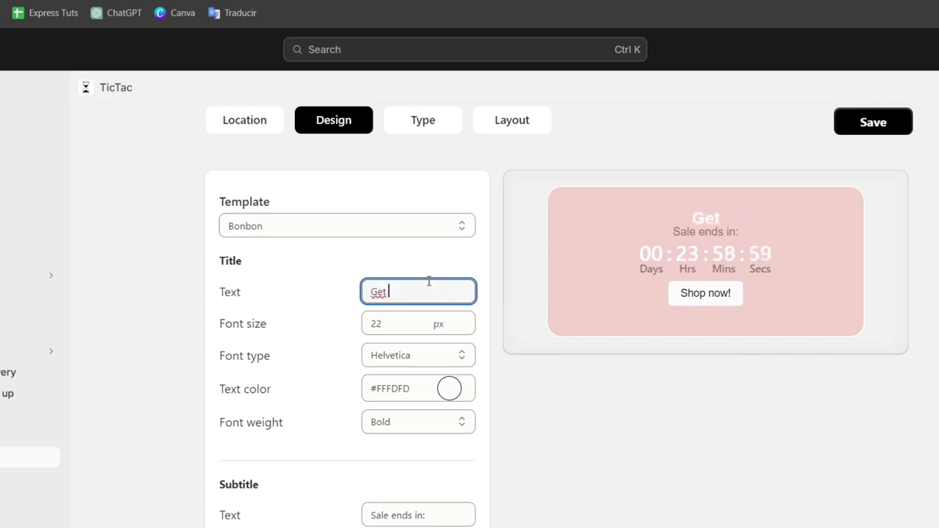
{"action": "type", "text": "everythin"}
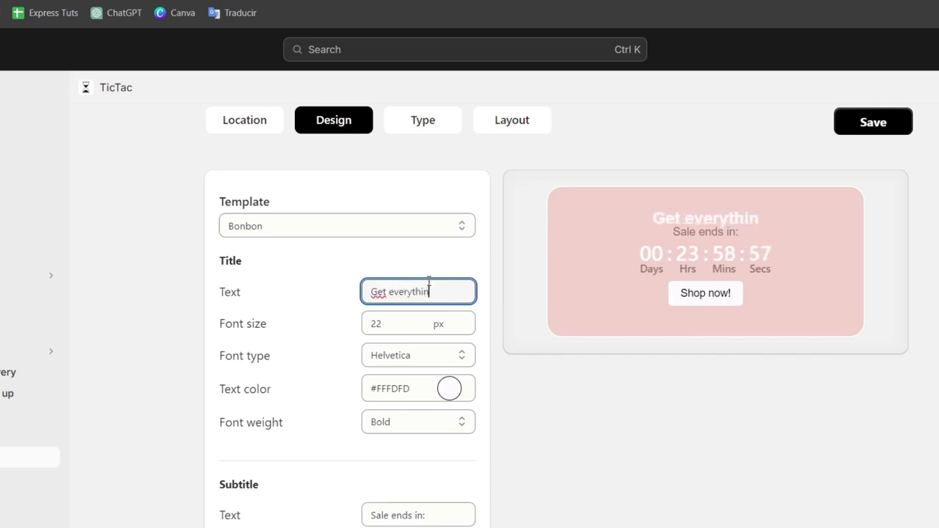
{"action": "type", "text": "g at 10% "}
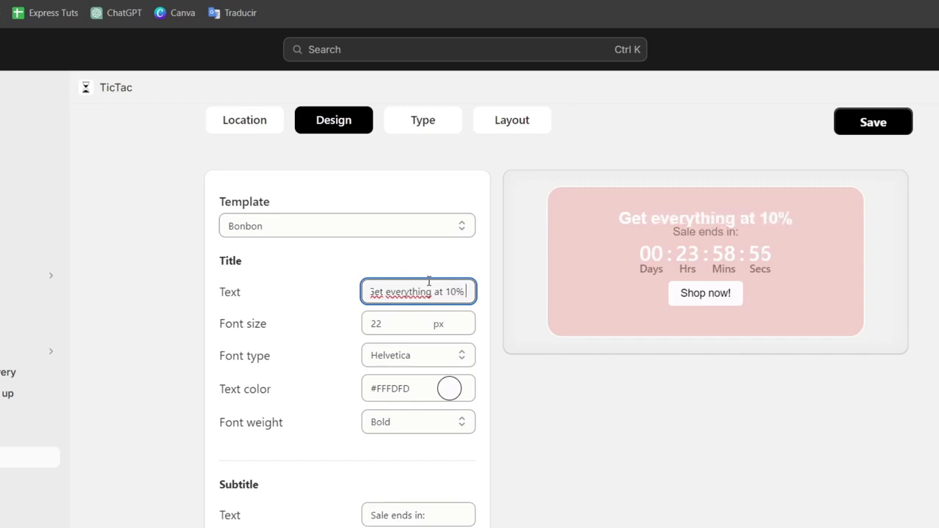
{"action": "type", "text": "Dis"}
{"action": "key", "text": "BackSpace"}
{"action": "type", "text": "iscount"}
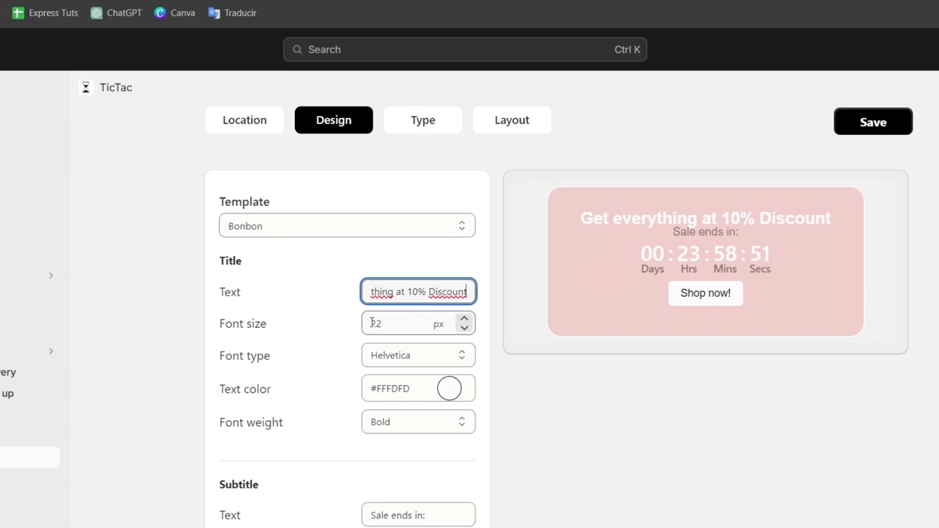
Step: Set the title font to Poppins at size 19
{"action": "left_click", "coordinate": [465, 327]}
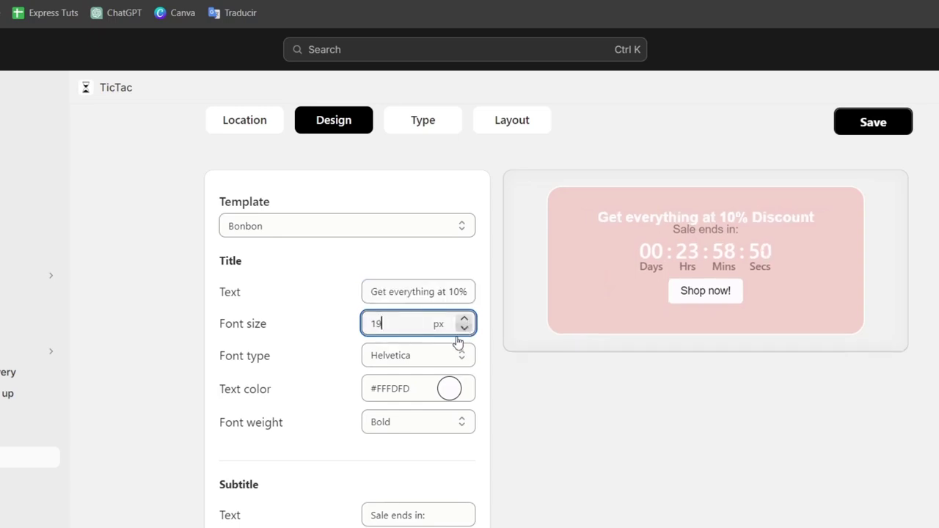
{"action": "scroll", "coordinate": [415, 345], "scroll_direction": "down", "scroll_amount": 1}
{"action": "left_click", "coordinate": [420, 285]}
{"action": "left_click", "coordinate": [432, 312]}
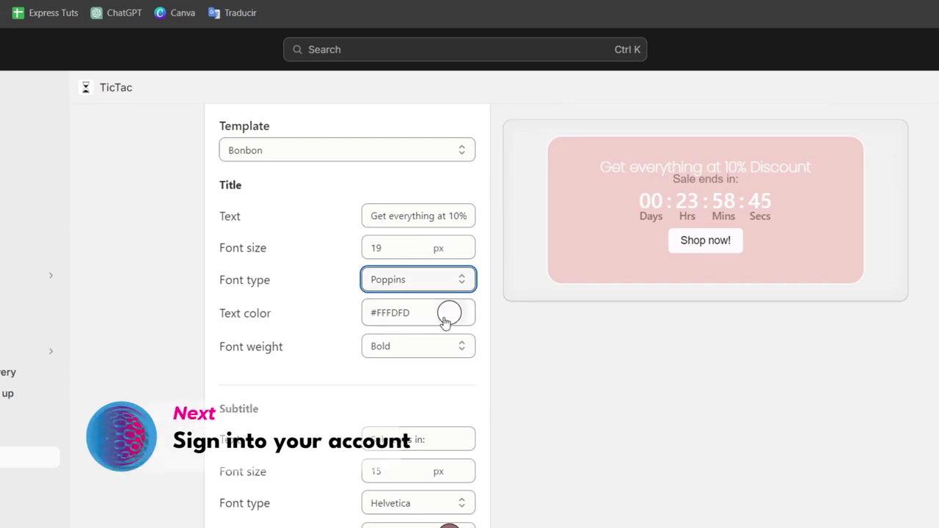
Step: Set the subtitle to font size 12 in black
{"action": "scroll", "coordinate": [414, 372], "scroll_direction": "down", "scroll_amount": 2}
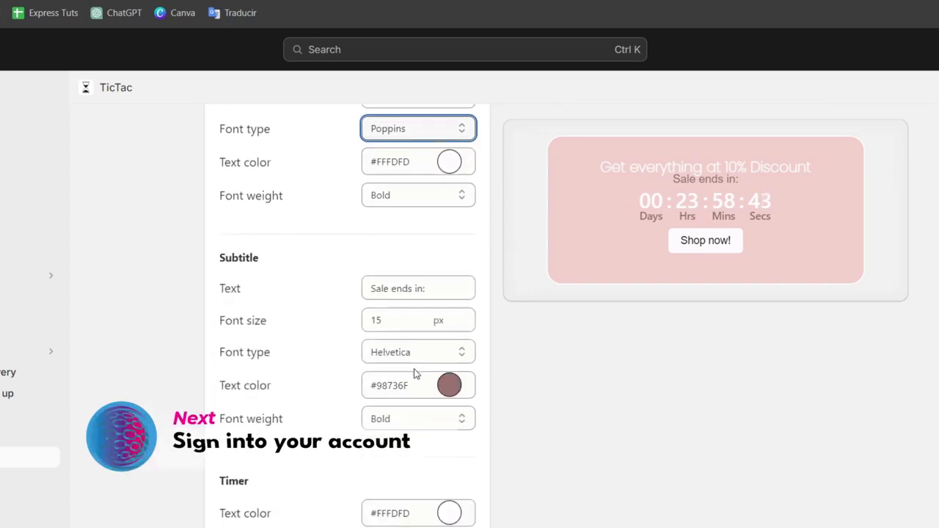
{"action": "left_click", "coordinate": [463, 325]}
{"action": "left_click", "coordinate": [463, 325]}
{"action": "left_click", "coordinate": [463, 324]}
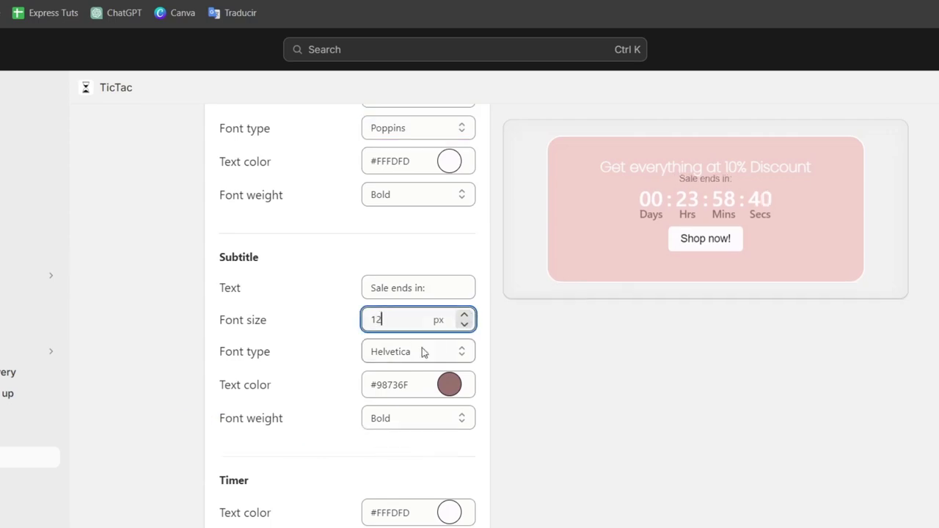
{"action": "left_click", "coordinate": [444, 388]}
{"action": "mouse_move", "coordinate": [341, 233]}
{"action": "left_mouse_down"}
{"action": "mouse_move", "coordinate": [333, 274]}
{"action": "mouse_move", "coordinate": [298, 300]}
{"action": "left_mouse_up"}
{"action": "left_click", "coordinate": [512, 391]}
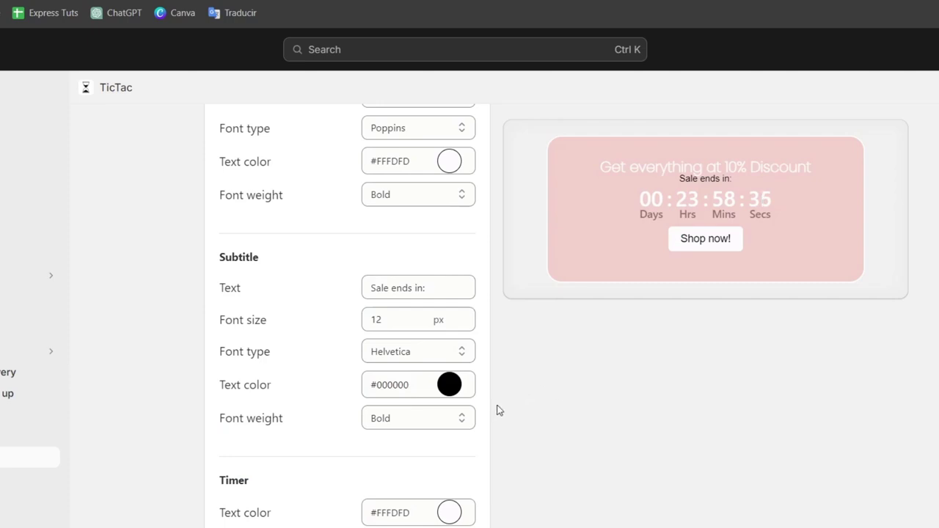
Step: Check the shop button link address, leaving it unchanged
{"action": "scroll", "coordinate": [496, 411], "scroll_direction": "down", "scroll_amount": 2}
{"action": "scroll", "coordinate": [497, 411], "scroll_direction": "down", "scroll_amount": 2}
{"action": "scroll", "coordinate": [496, 411], "scroll_direction": "down", "scroll_amount": 3}
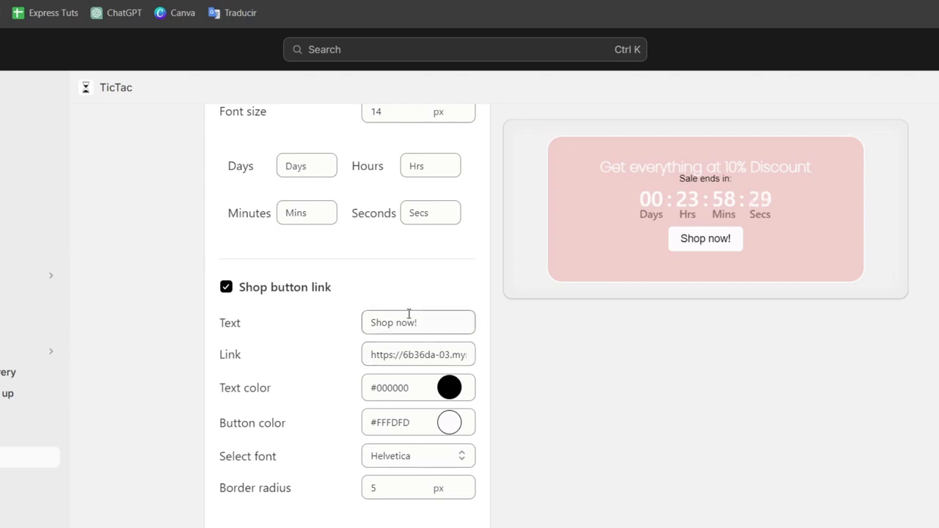
{"action": "left_click", "coordinate": [406, 355]}
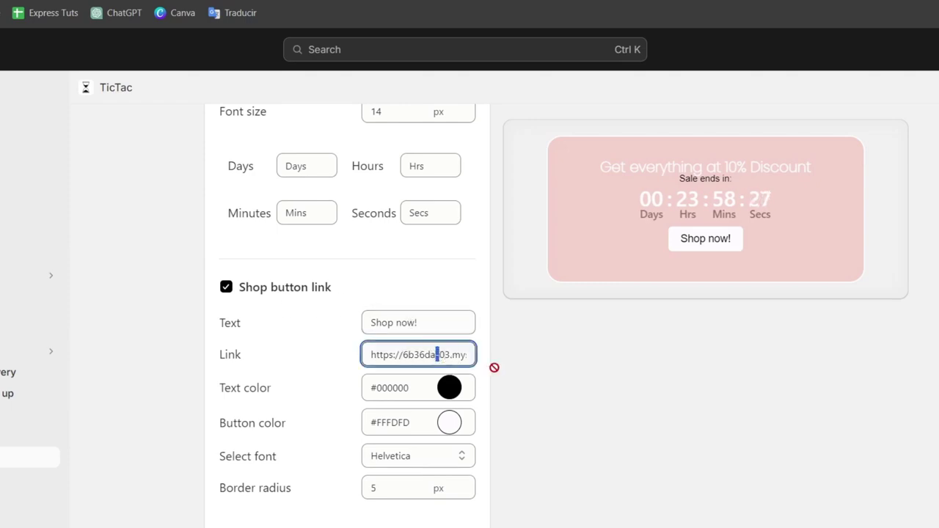
{"action": "left_click_drag", "start_coordinate": [454, 357], "coordinate": [492, 357]}
{"action": "left_click", "coordinate": [527, 358]}
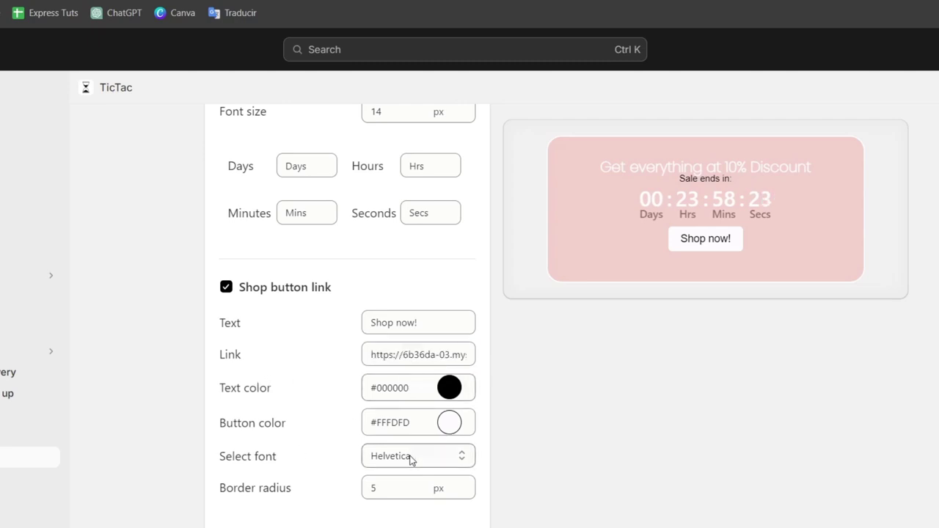
{"action": "scroll", "coordinate": [532, 509], "scroll_direction": "up", "scroll_amount": 5}
{"action": "scroll", "coordinate": [535, 510], "scroll_direction": "up", "scroll_amount": 5}
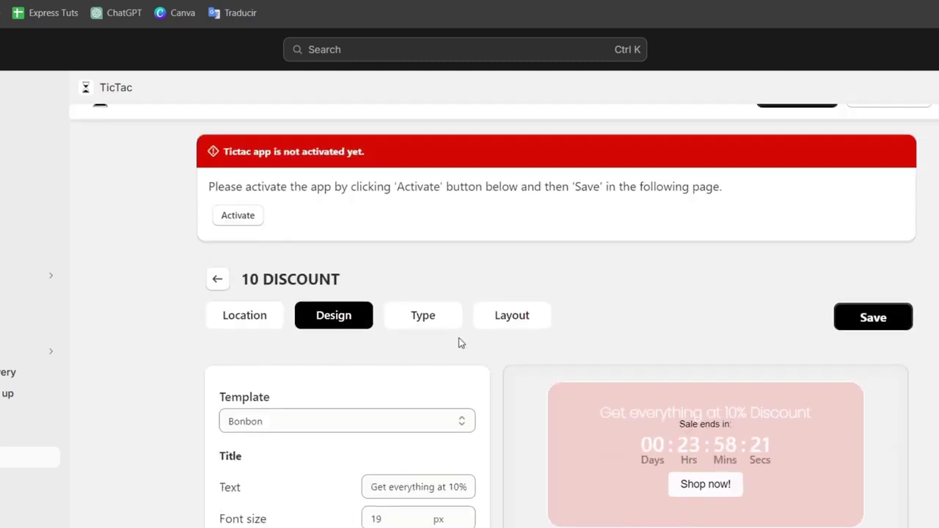
Step: Keep the timer starting now and move its end time to 12 PM
{"action": "left_click", "coordinate": [431, 325]}
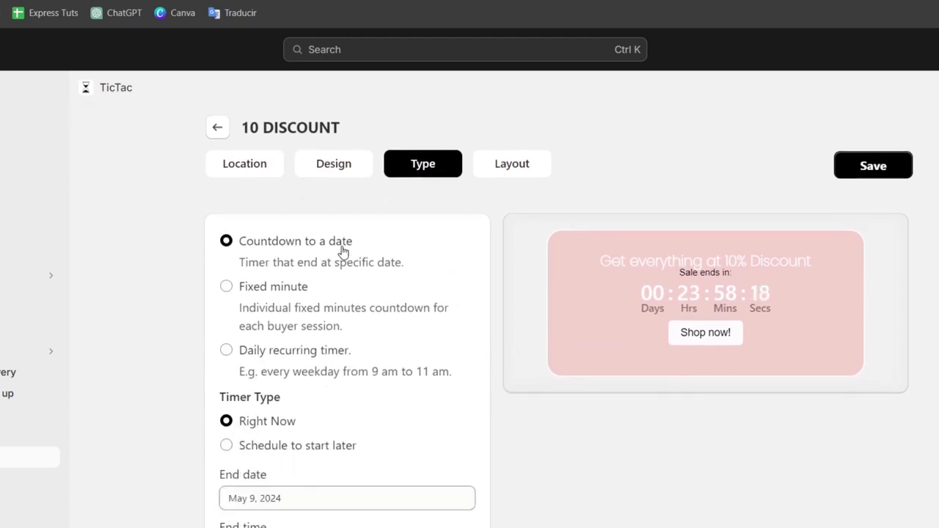
{"action": "scroll", "coordinate": [294, 301], "scroll_direction": "down", "scroll_amount": 1}
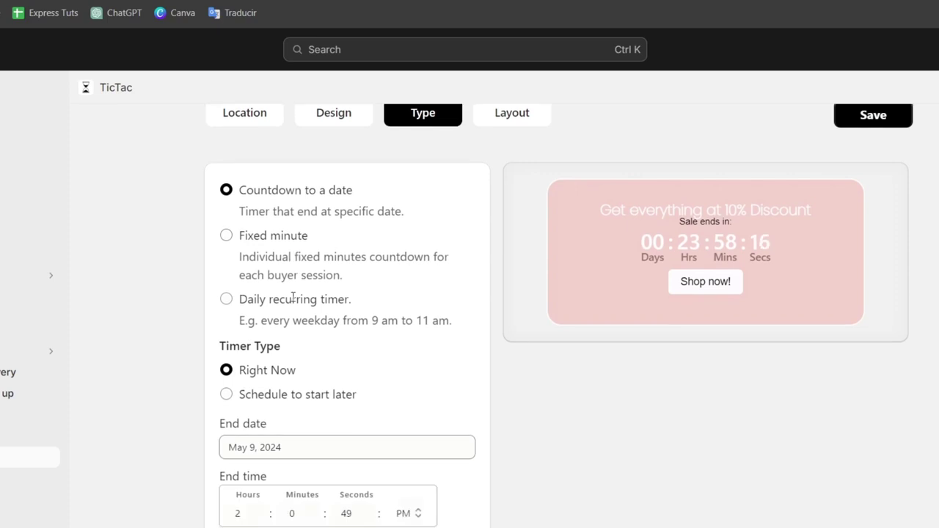
{"action": "left_click", "coordinate": [291, 395]}
{"action": "left_click", "coordinate": [297, 378]}
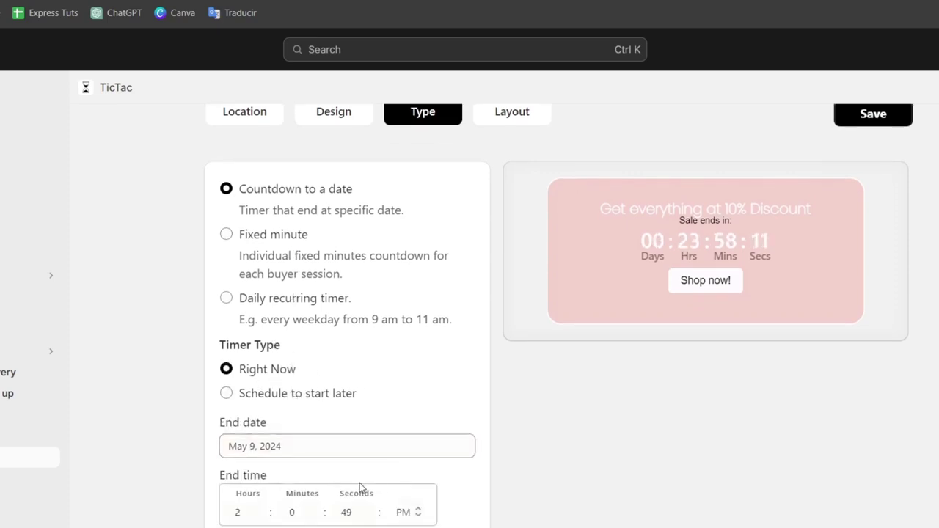
{"action": "left_click", "coordinate": [262, 509]}
{"action": "left_click", "coordinate": [262, 508]}
{"action": "left_click", "coordinate": [262, 508]}
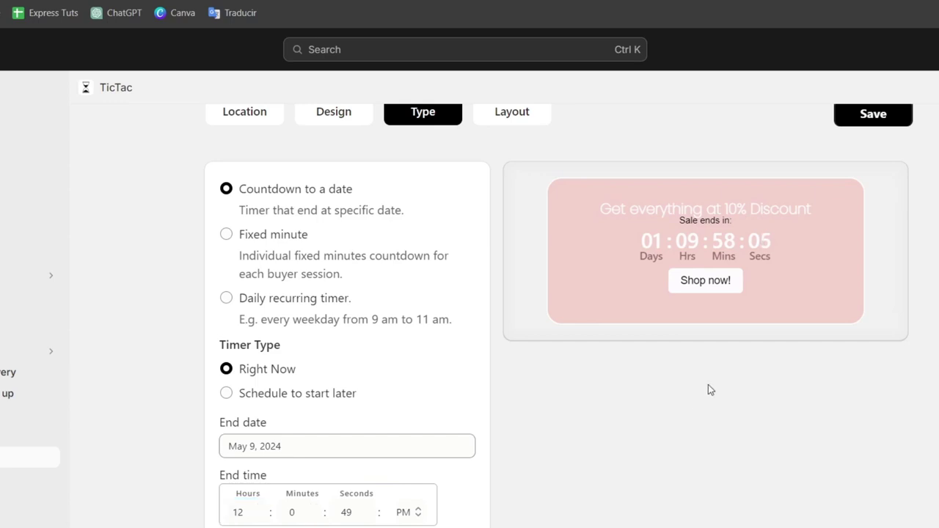
Step: Make the title text near-black (#070707) and save the timer
{"action": "left_click", "coordinate": [450, 445]}
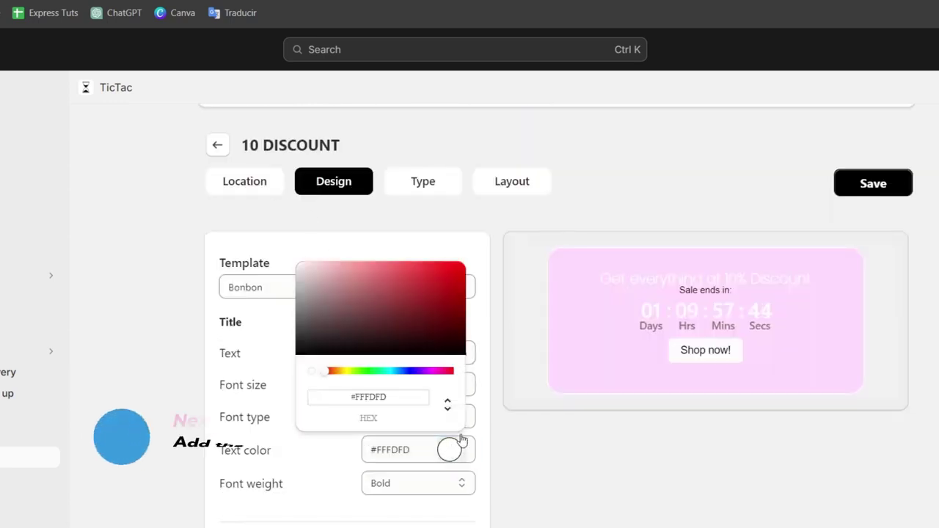
{"action": "left_click_drag", "start_coordinate": [348, 345], "coordinate": [571, 429]}
{"action": "left_click", "coordinate": [570, 429]}
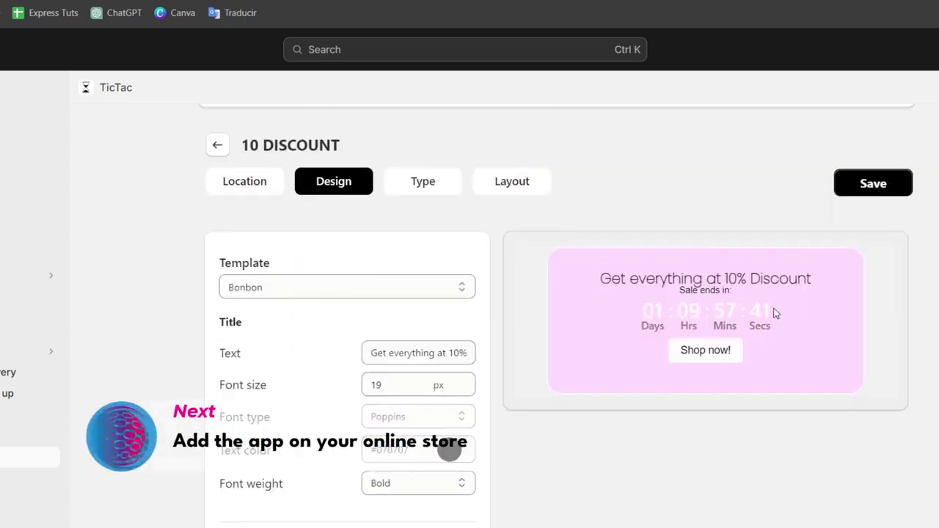
{"action": "left_click", "coordinate": [870, 192]}
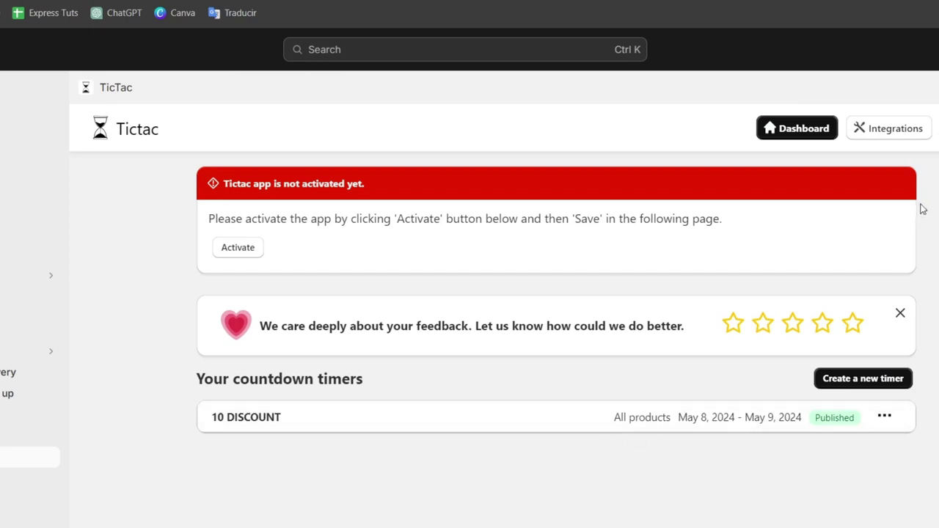
Step: Dismiss the feedback request and browse the TicTac app's Integrations page
{"action": "left_click", "coordinate": [901, 316]}
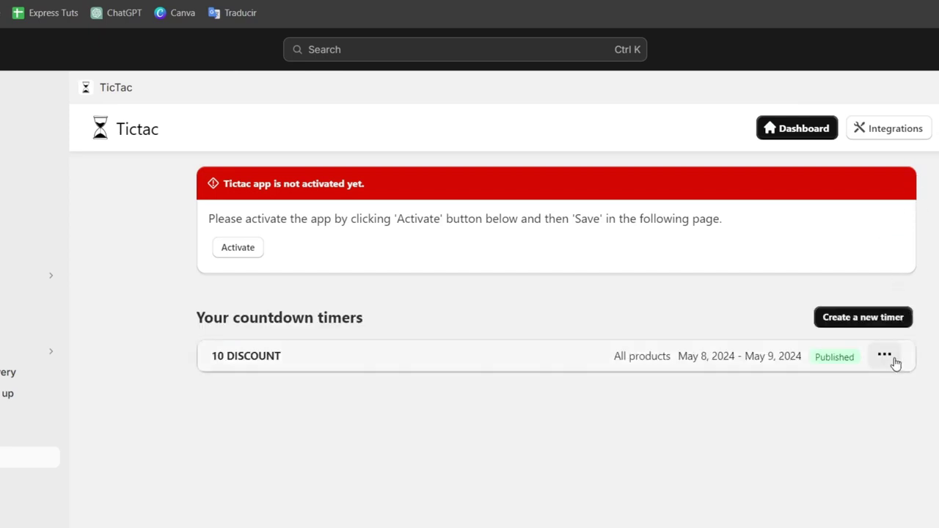
{"action": "left_click", "coordinate": [888, 356]}
{"action": "left_click", "coordinate": [890, 127]}
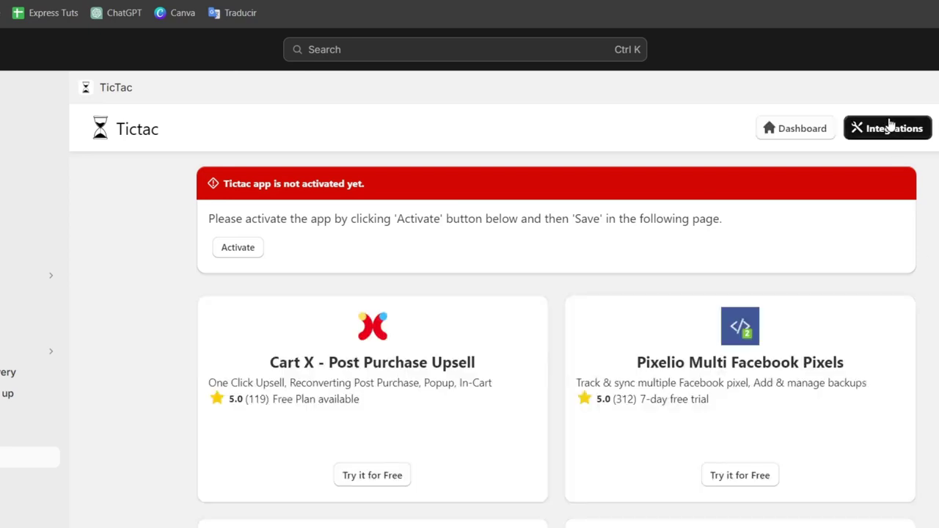
{"action": "scroll", "coordinate": [916, 219], "scroll_direction": "down", "scroll_amount": 2}
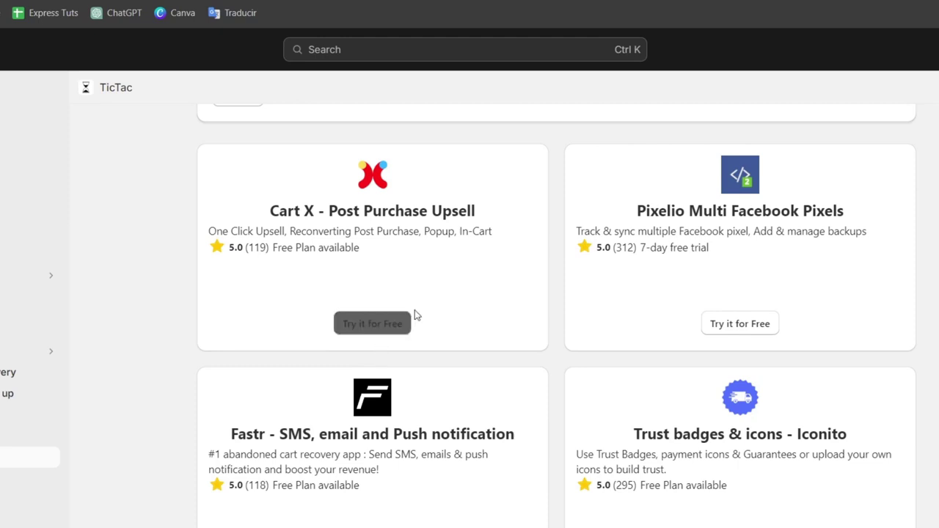
{"action": "scroll", "coordinate": [741, 346], "scroll_direction": "down", "scroll_amount": 3}
{"action": "scroll", "coordinate": [742, 346], "scroll_direction": "up", "scroll_amount": 4}
{"action": "scroll", "coordinate": [744, 345], "scroll_direction": "up", "scroll_amount": 2}
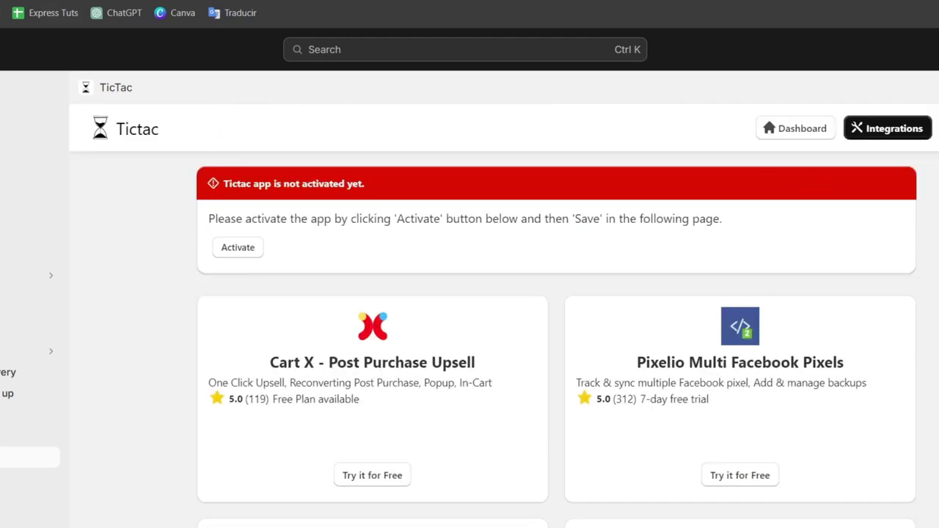
Step: Return to the timers dashboard, glance at the 10 DISCOUNT timer's options, then go to Online Store
{"action": "left_click", "coordinate": [23, 482]}
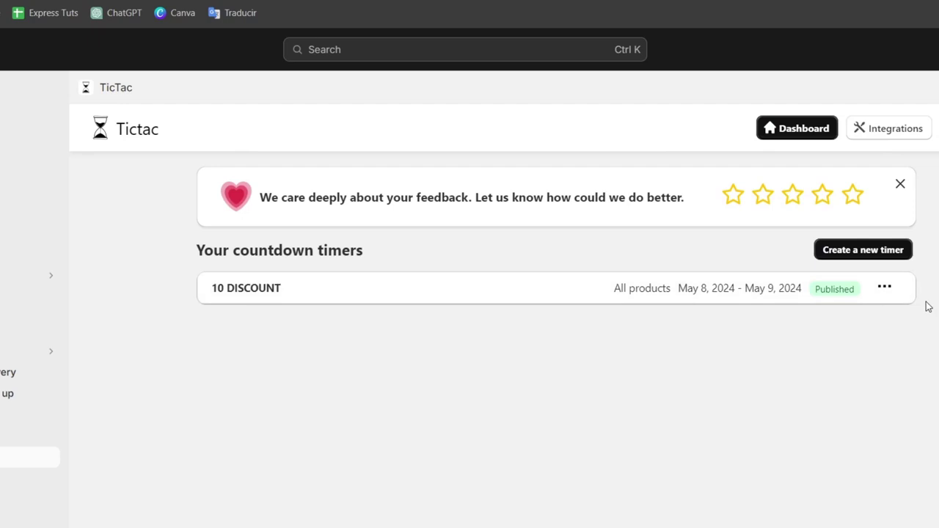
{"action": "left_click", "coordinate": [884, 288]}
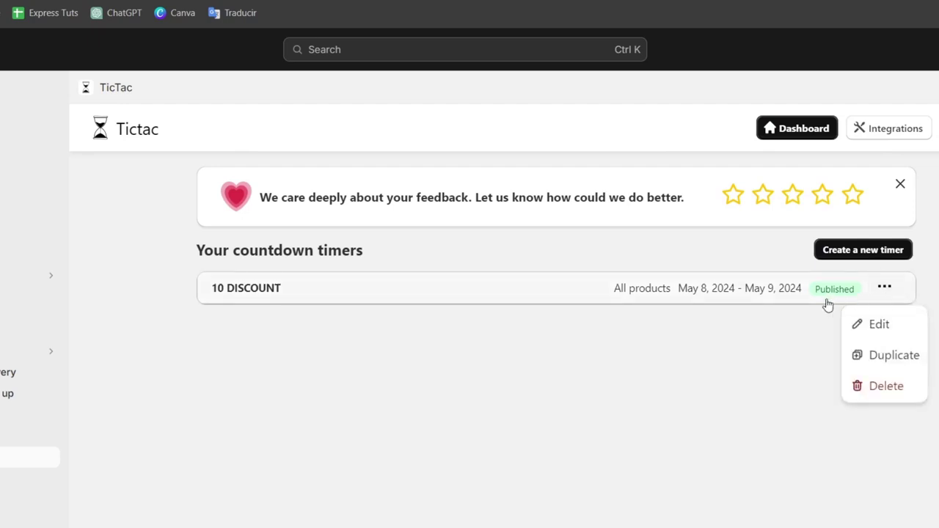
{"action": "left_click", "coordinate": [720, 297]}
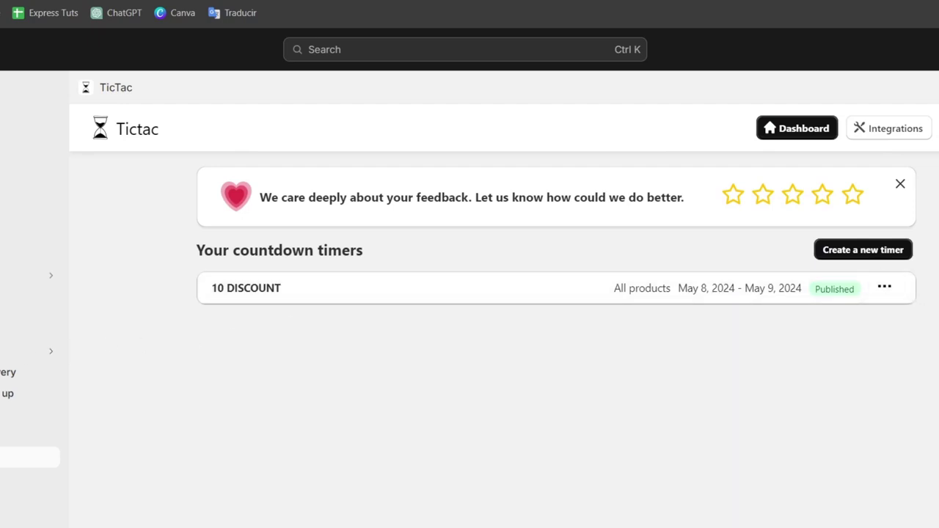
{"action": "left_click", "coordinate": [22, 297]}
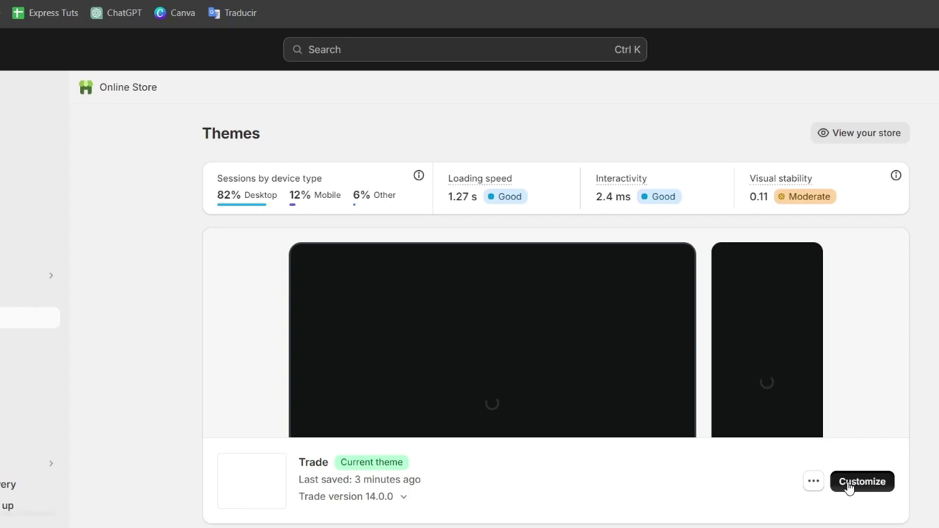
Step: Customize the Trade theme and check the Tictac countdown app embed is enabled
{"action": "left_click", "coordinate": [849, 486]}
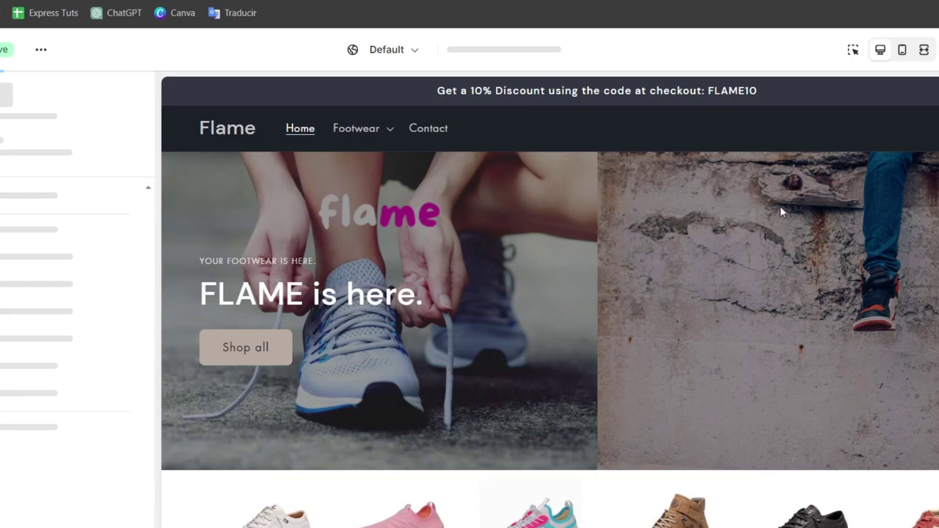
{"action": "scroll", "coordinate": [741, 358], "scroll_direction": "down", "scroll_amount": 4}
{"action": "scroll", "coordinate": [741, 356], "scroll_direction": "up", "scroll_amount": 2}
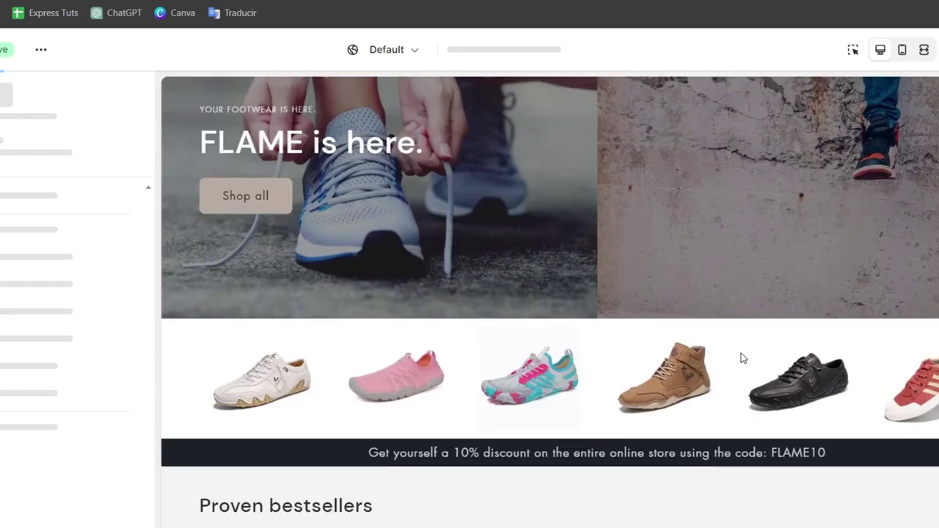
{"action": "scroll", "coordinate": [741, 357], "scroll_direction": "up", "scroll_amount": 2}
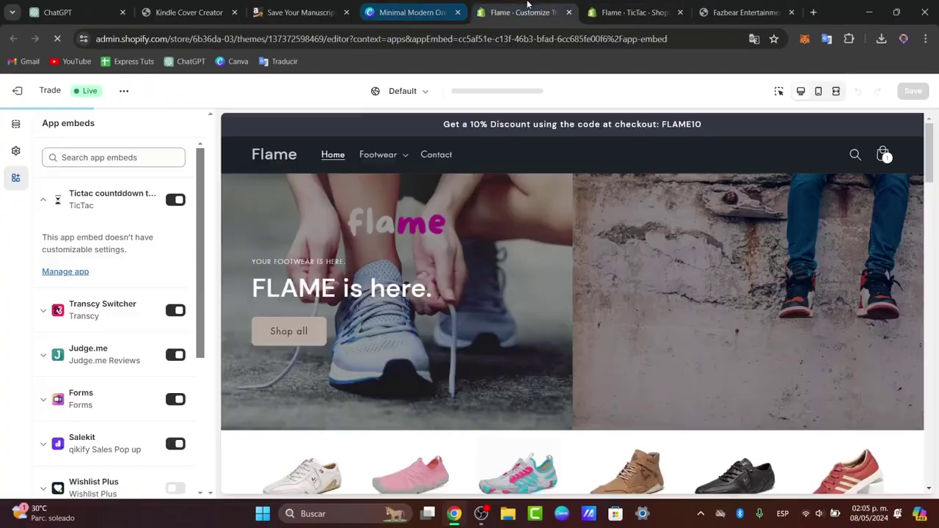
Step: Verify the 10% Discount countdown and its Shop now! link, then open Fazbear Entertainment in a new tab
{"action": "left_click", "coordinate": [42, 200]}
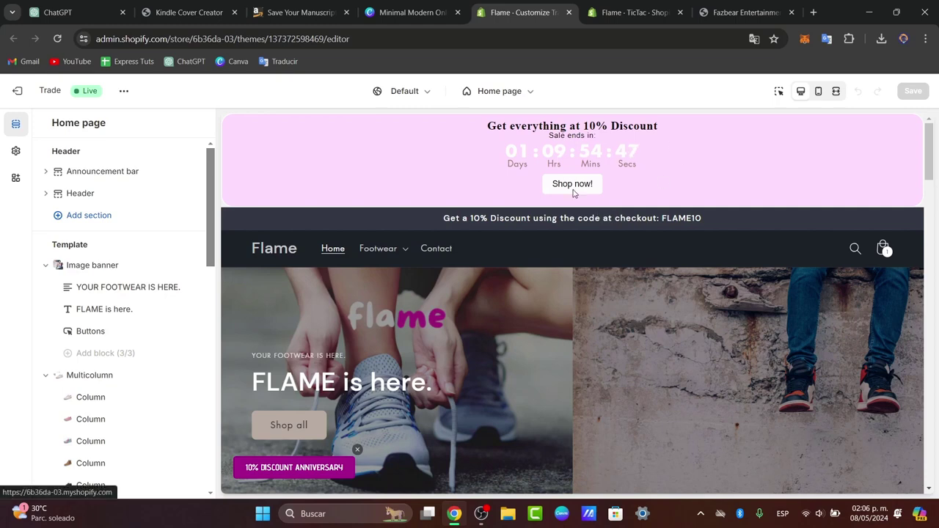
{"action": "left_click", "coordinate": [574, 189]}
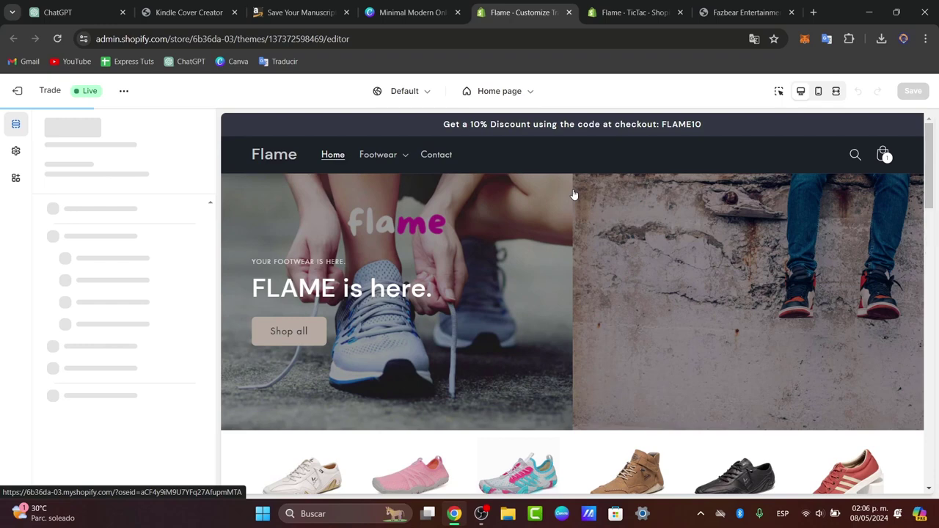
{"action": "scroll", "coordinate": [573, 195], "scroll_direction": "down", "scroll_amount": 2}
{"action": "scroll", "coordinate": [570, 216], "scroll_direction": "down", "scroll_amount": 2}
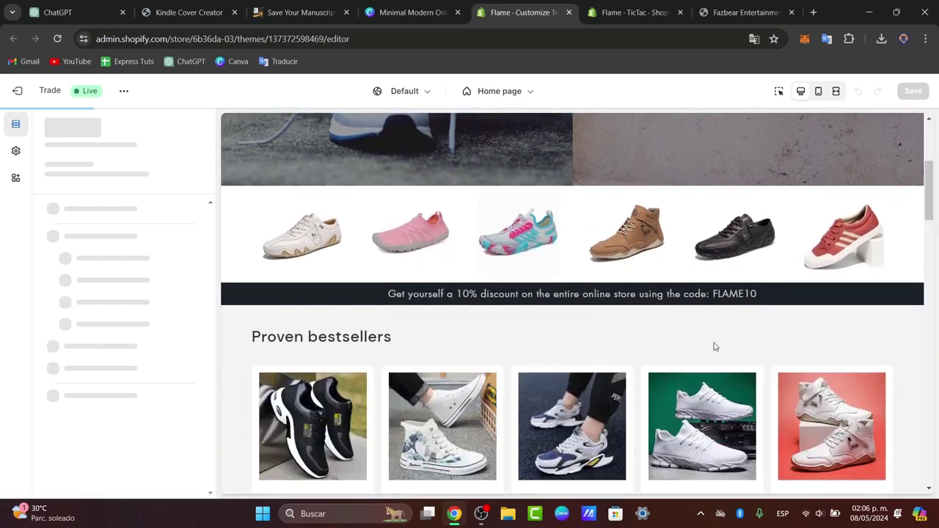
{"action": "scroll", "coordinate": [716, 346], "scroll_direction": "down", "scroll_amount": 2}
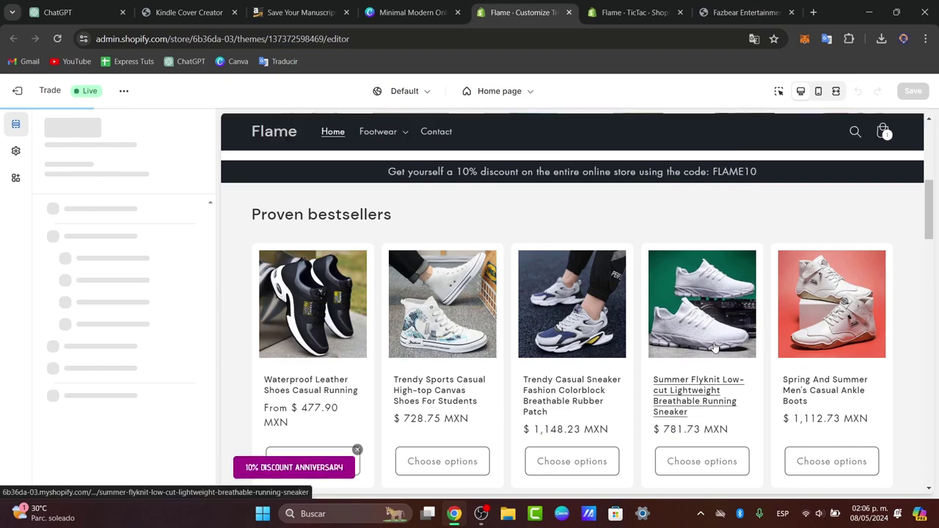
{"action": "scroll", "coordinate": [715, 346], "scroll_direction": "up", "scroll_amount": 3}
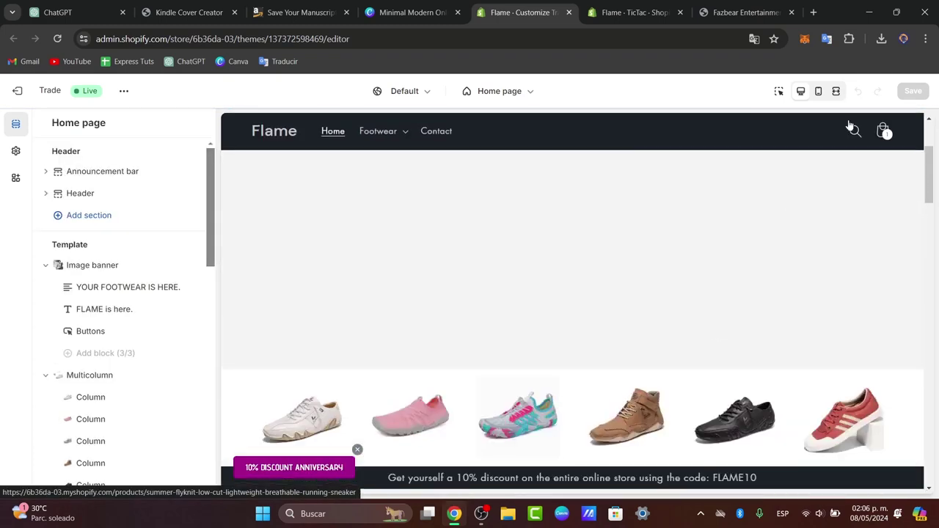
{"action": "left_click", "coordinate": [895, 94]}
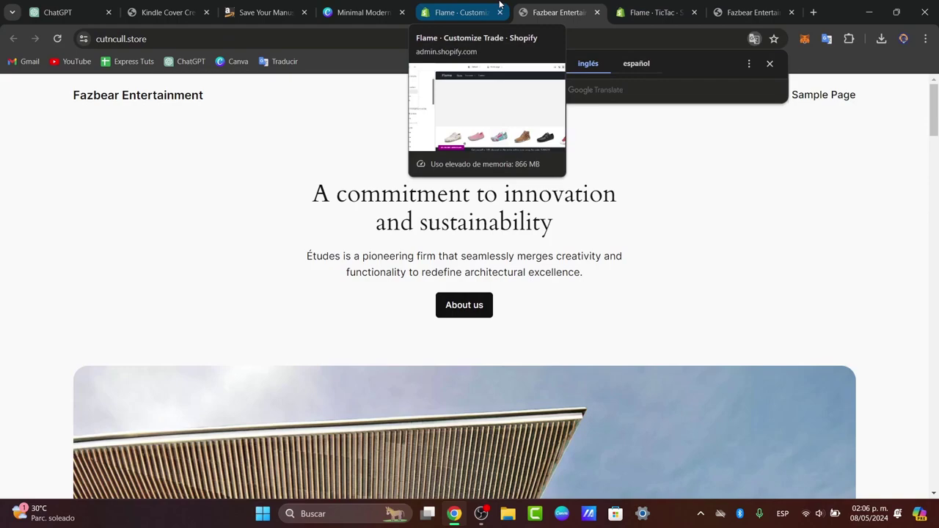
Step: Switch back to the 'Flame - Customize' tab to see the live countdown bar
{"action": "left_click", "coordinate": [490, 10]}
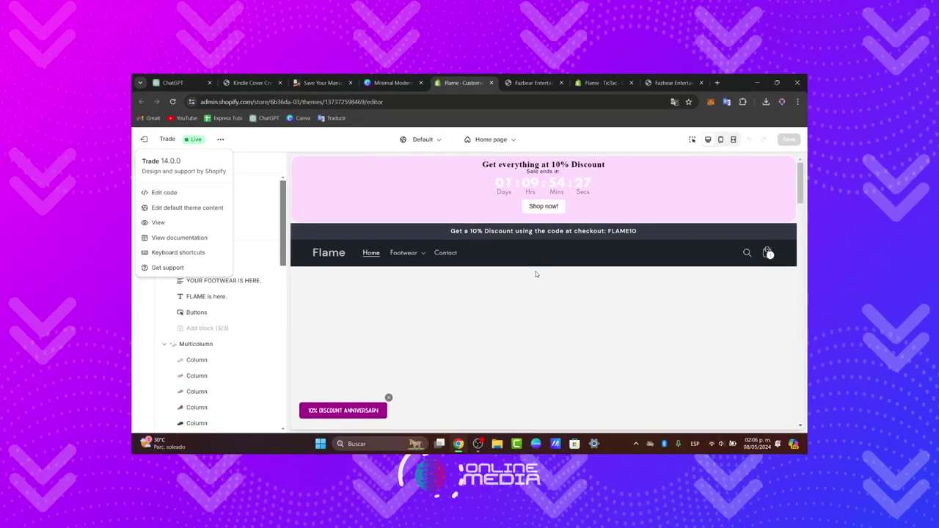